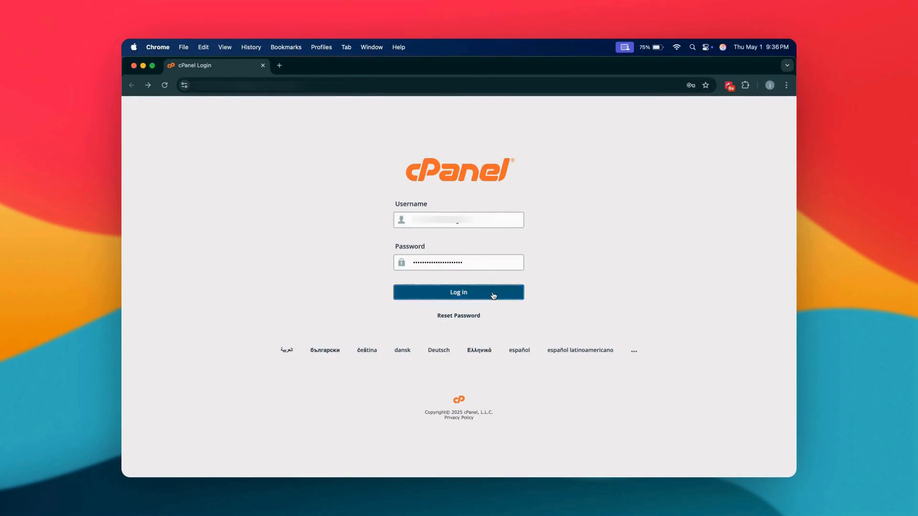
Step: Log in to cPanel with the filled-in credentials and open the Get WordPress download page of wordpress.org in a new tab
left_click(492, 295)
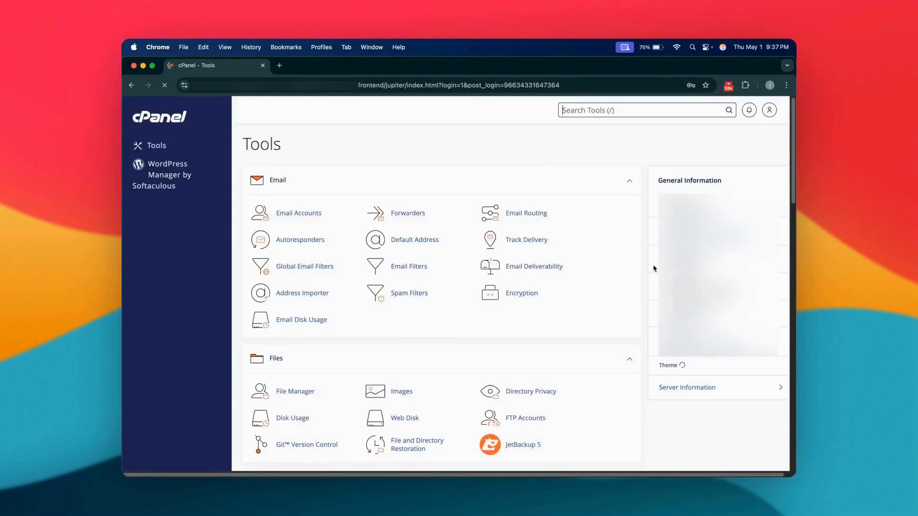
left_click(282, 64)
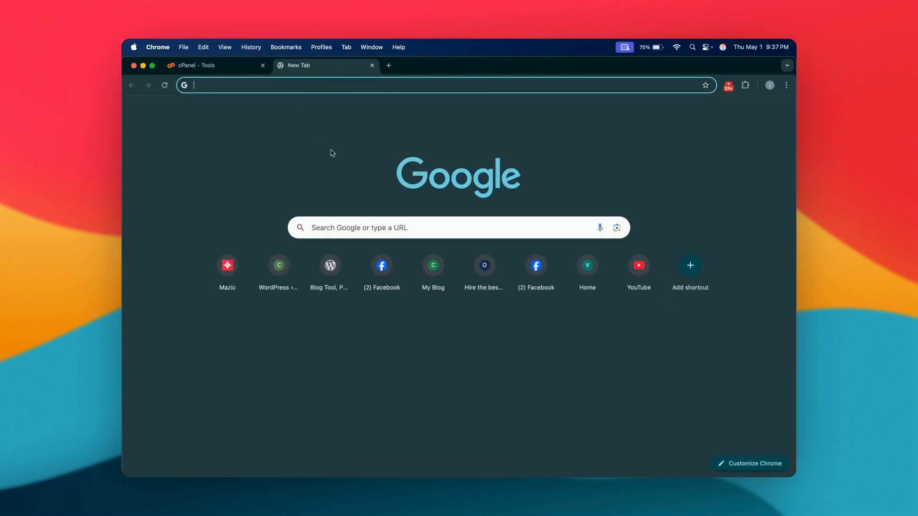
type("wordpre")
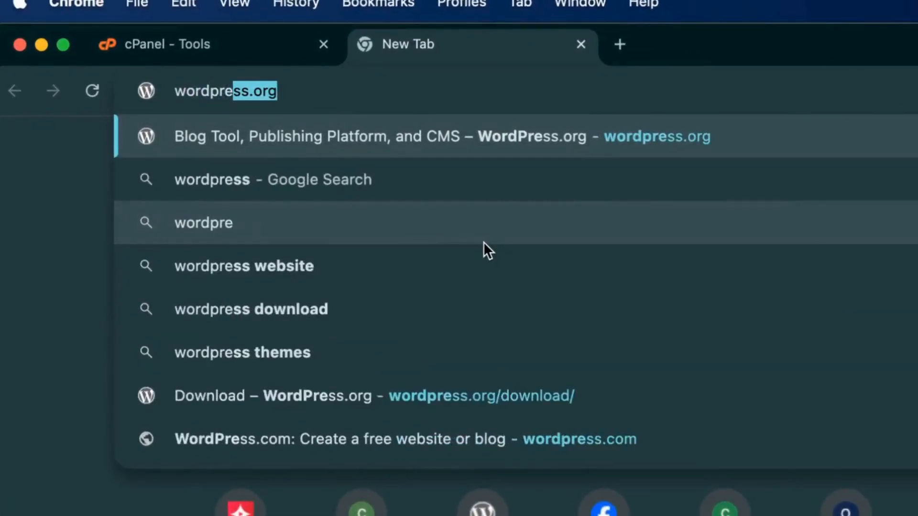
type("ss.org")
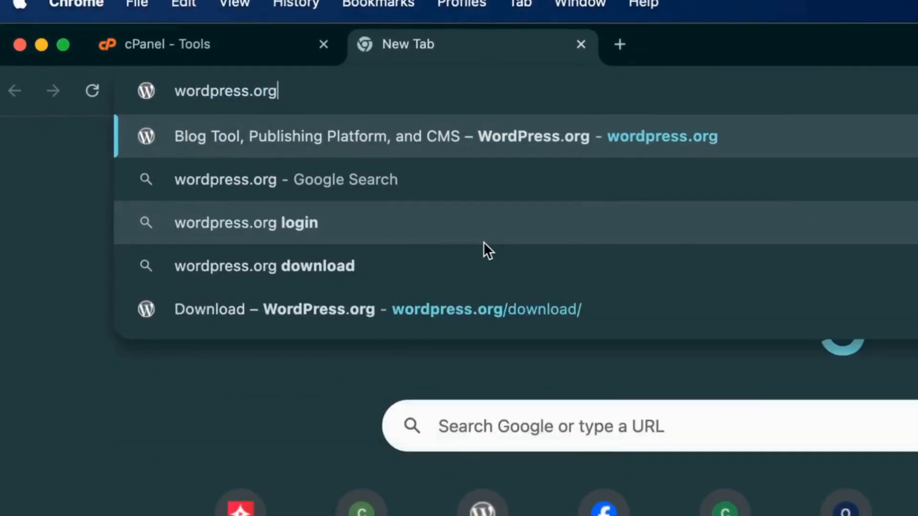
key("Return")
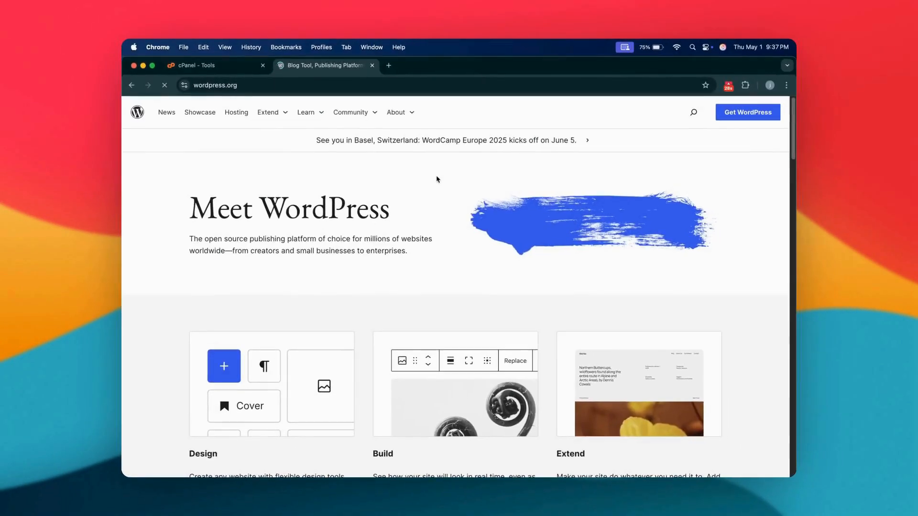
left_click(765, 112)
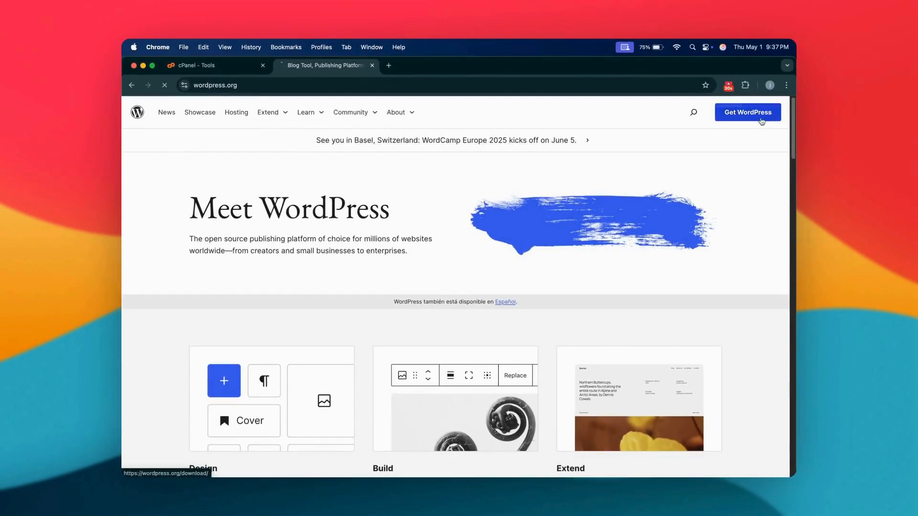
scroll(270, 366, "down", 2)
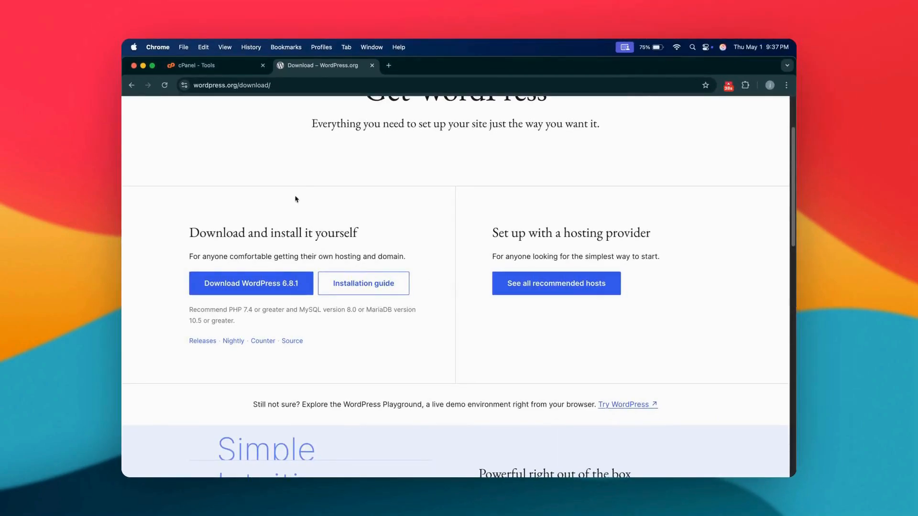
Step: Return to the cPanel tools, launch File Manager and open the public_html folder
left_click(228, 67)
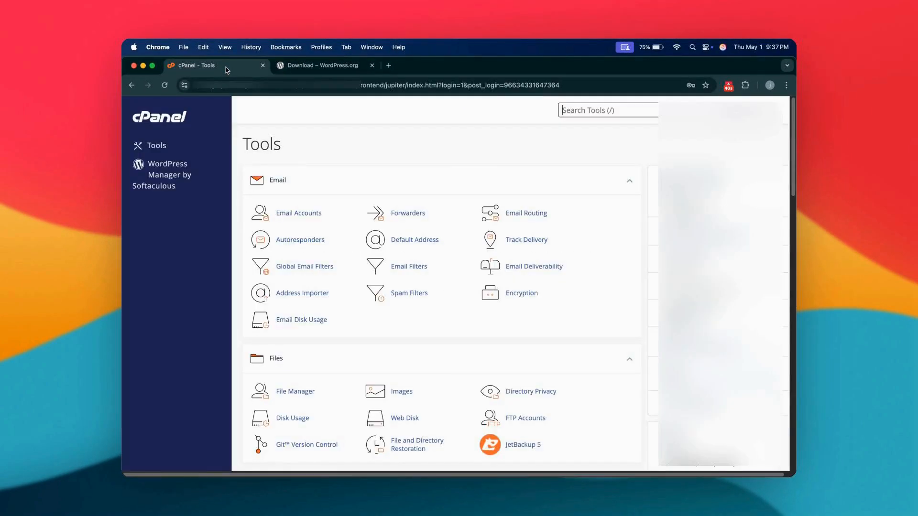
scroll(375, 339, "down", 3)
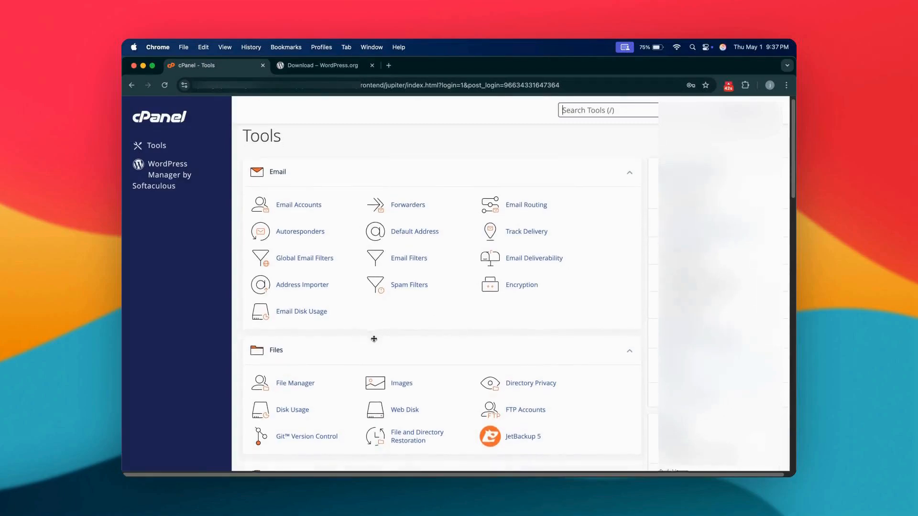
scroll(374, 338, "down", 3)
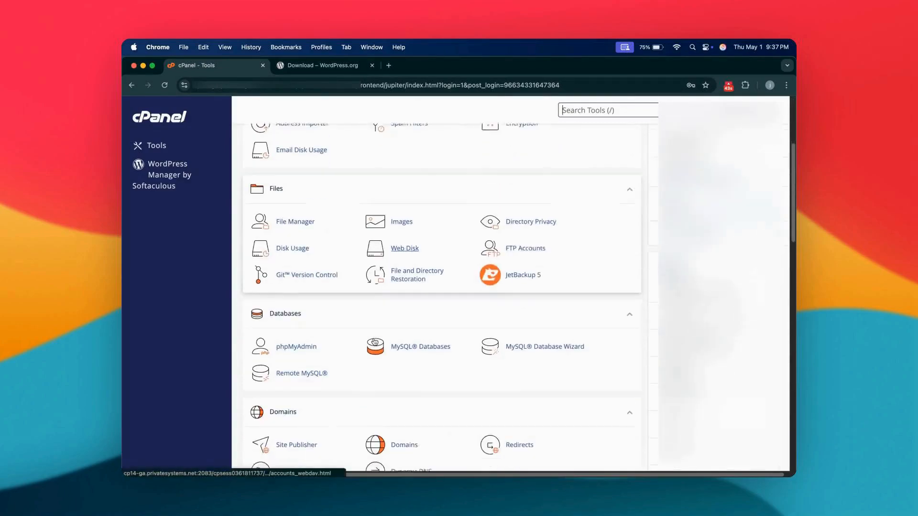
left_click(292, 215)
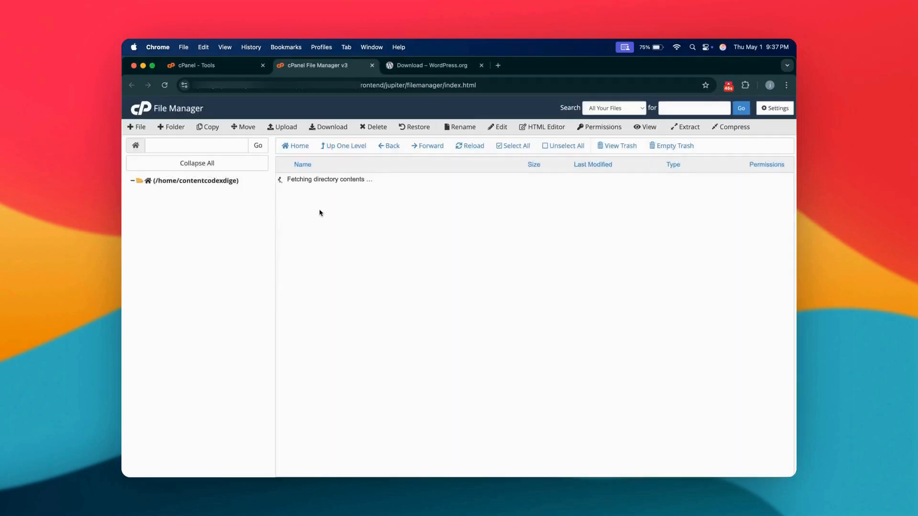
double_click(282, 257)
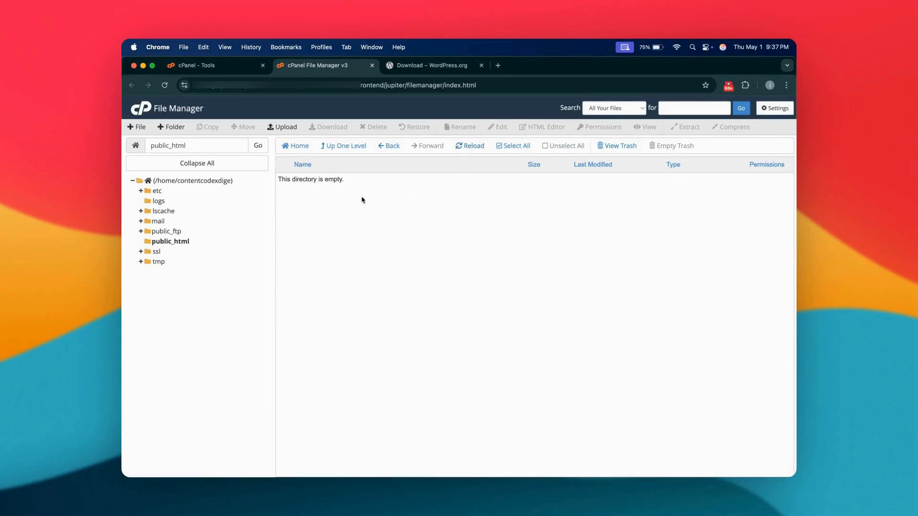
Step: Upload wordpress-6.8.zip into public_html and reload the folder's file list in File Manager
left_click(290, 127)
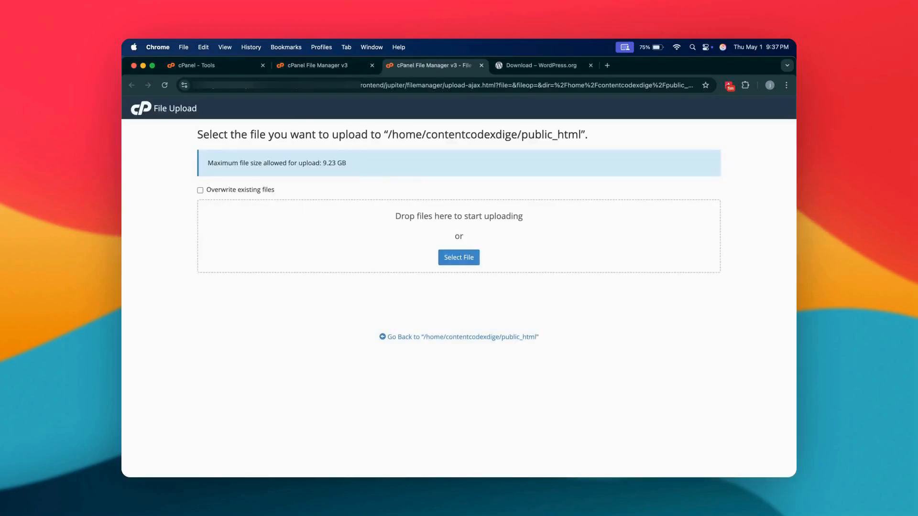
left_click(459, 257)
left_click_drag(381, 209, 218, 239)
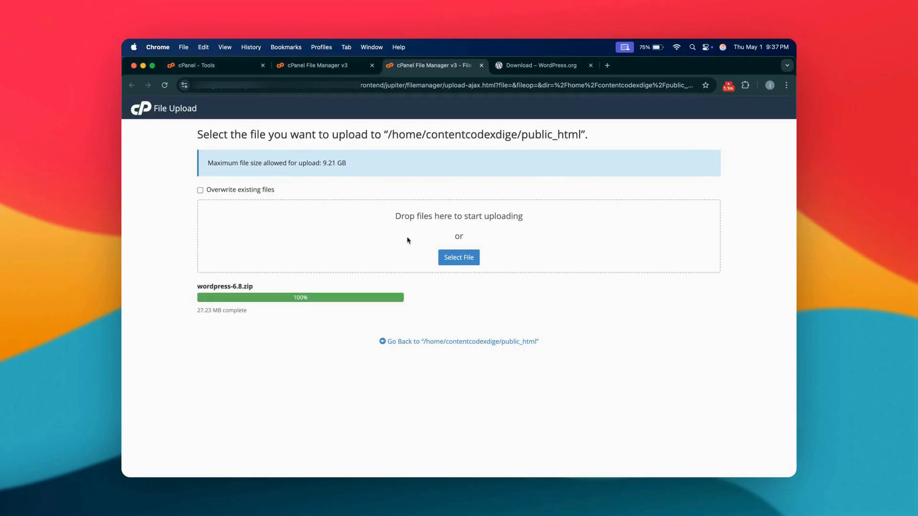
left_click(329, 66)
left_click(476, 148)
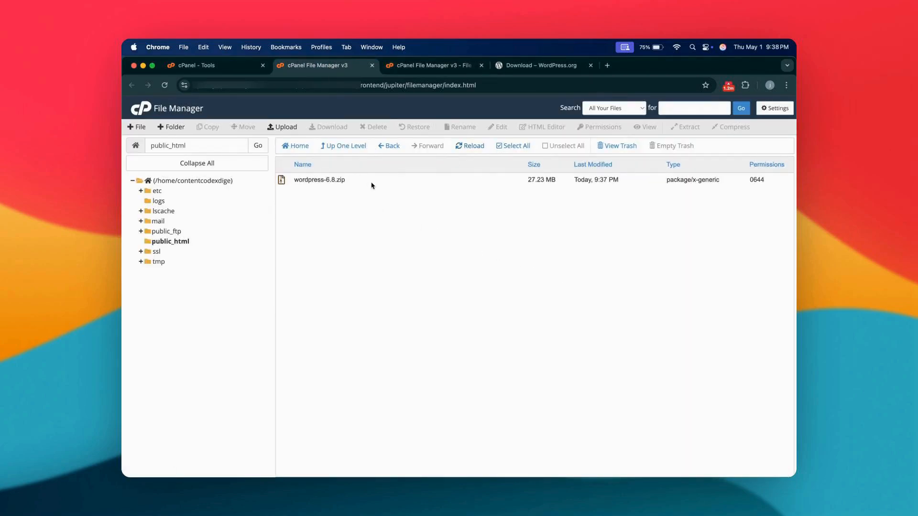
Step: Extract wordpress-6.8.zip into /public_html and dismiss the extraction results
left_click(373, 186)
right_click(328, 180)
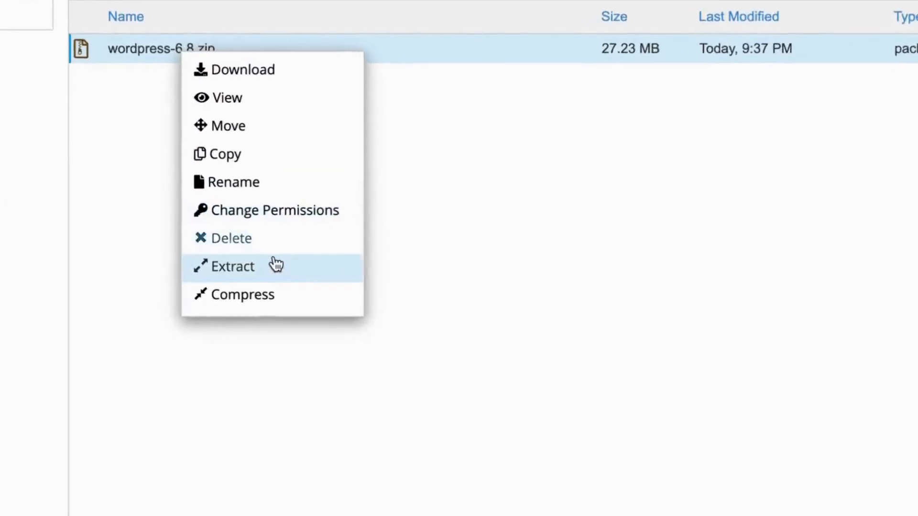
left_click(374, 283)
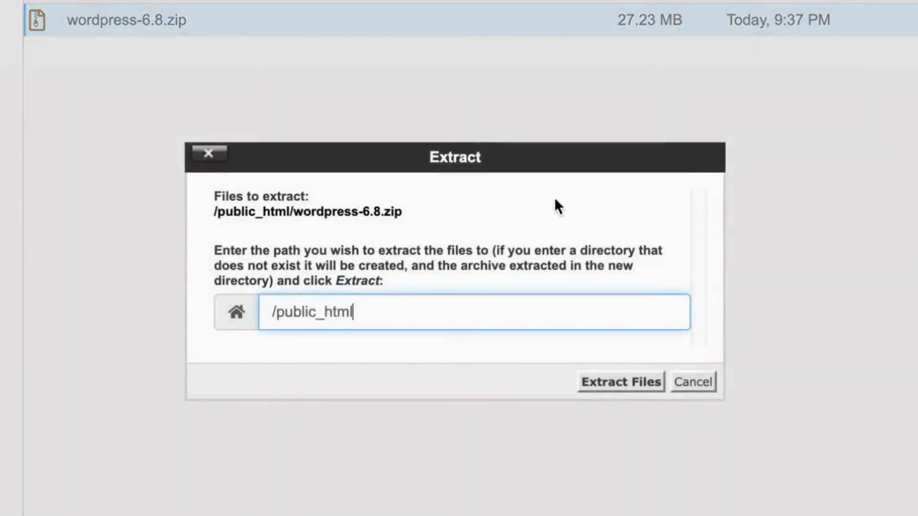
left_click(624, 383)
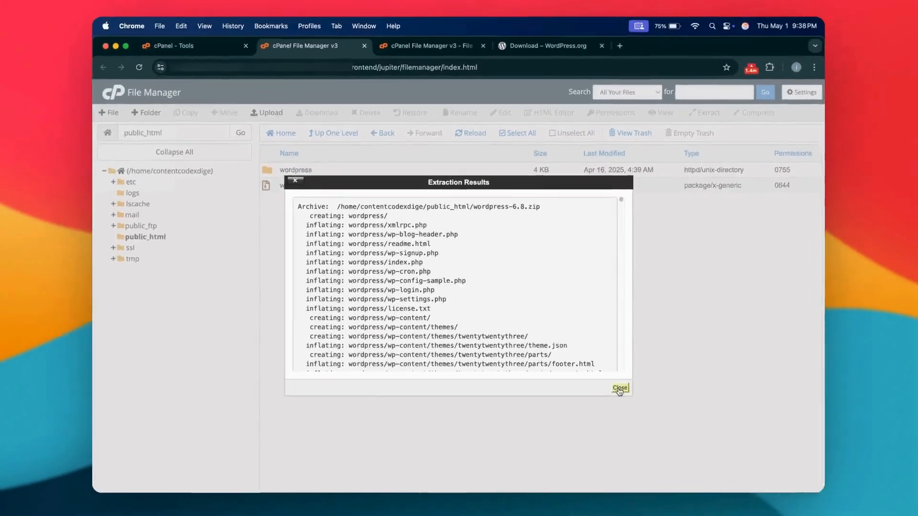
left_click(786, 482)
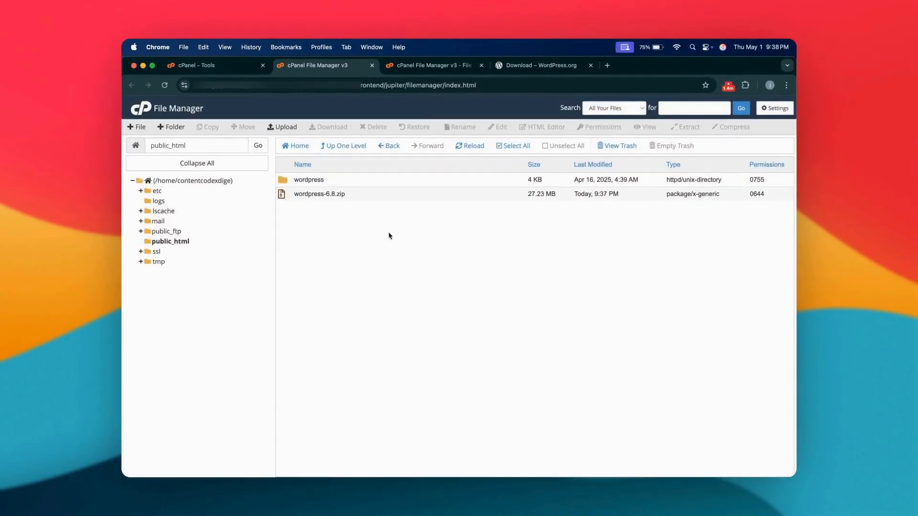
Step: Move all files and folders inside the extracted wordpress folder to /public_html/
double_click(363, 181)
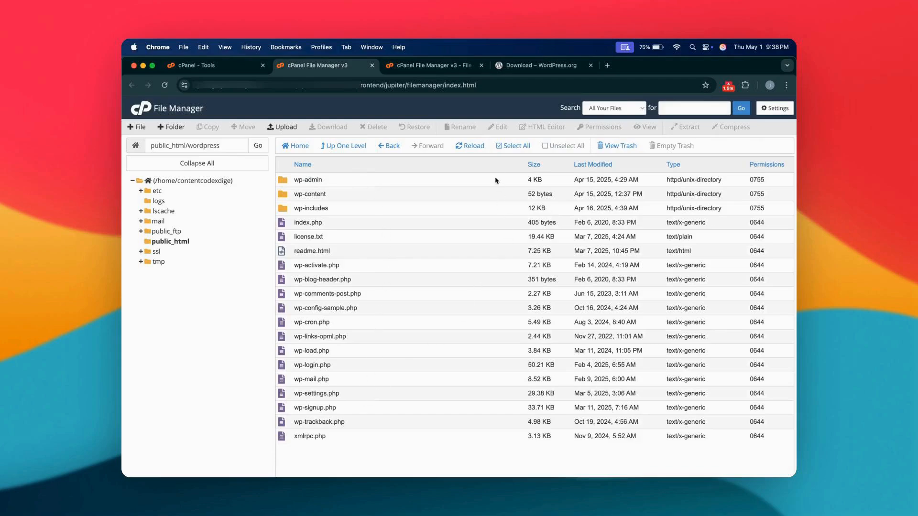
left_click(522, 145)
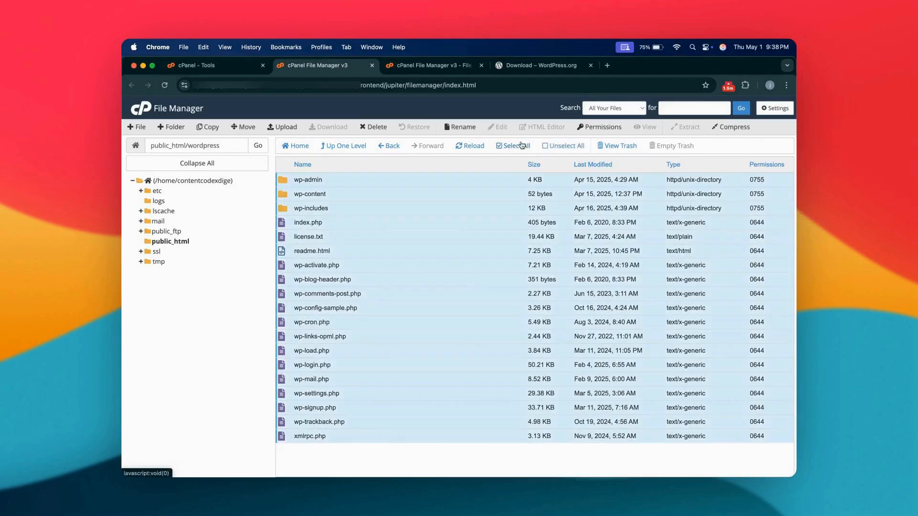
right_click(444, 198)
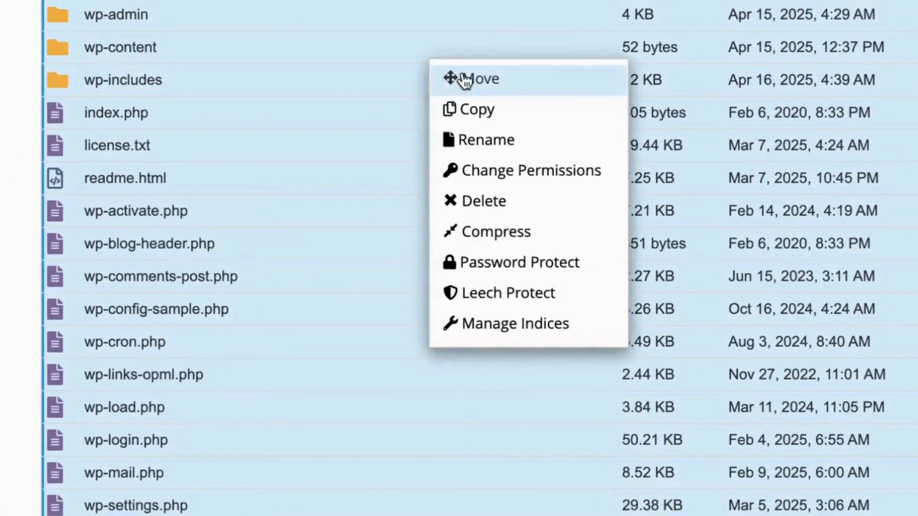
left_click(464, 78)
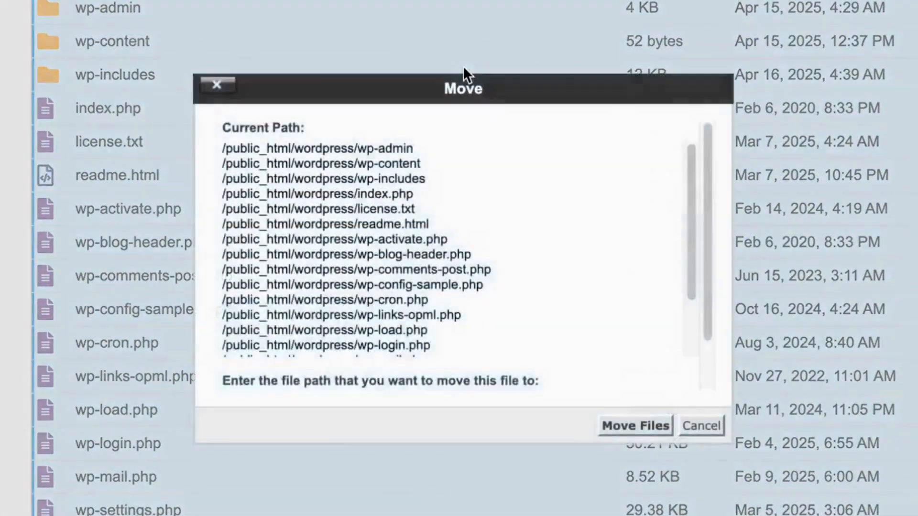
left_click_drag(443, 358, 369, 359)
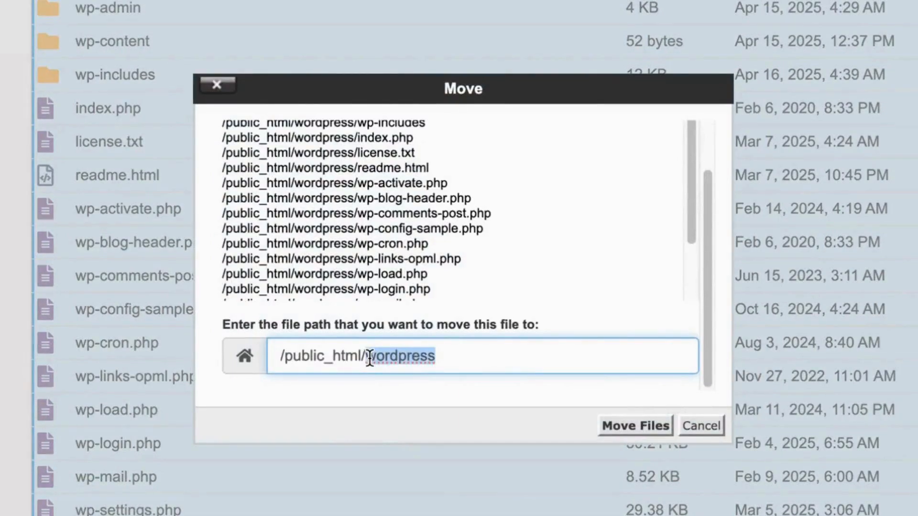
key("BackSpace")
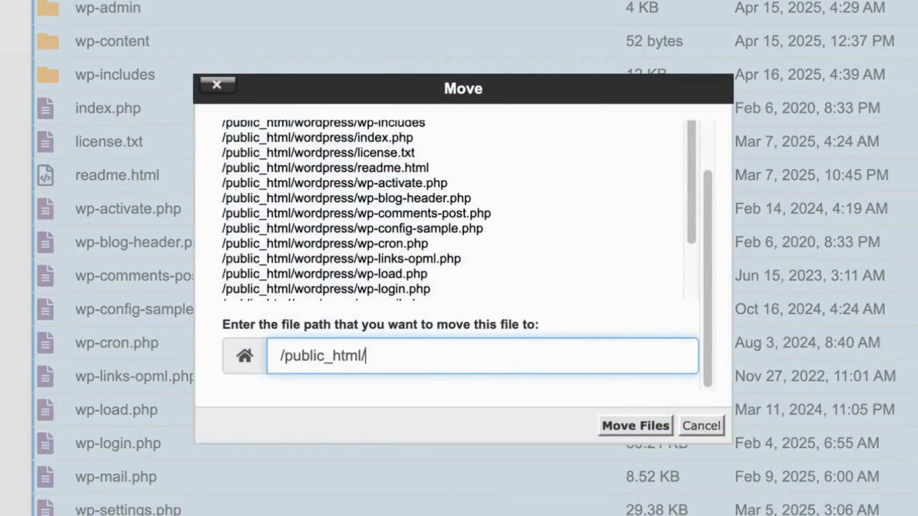
left_click(636, 427)
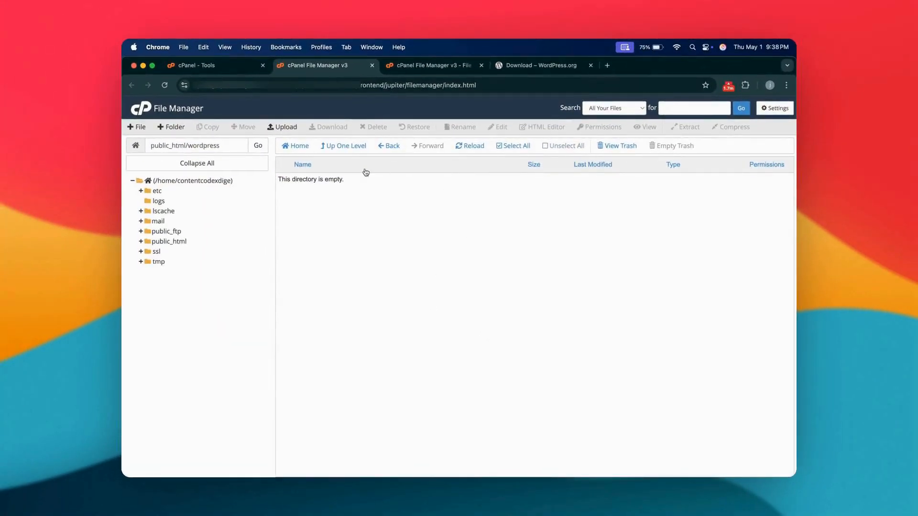
Step: Go back up to public_html and delete the wordpress-6.8.zip archive
left_click(347, 148)
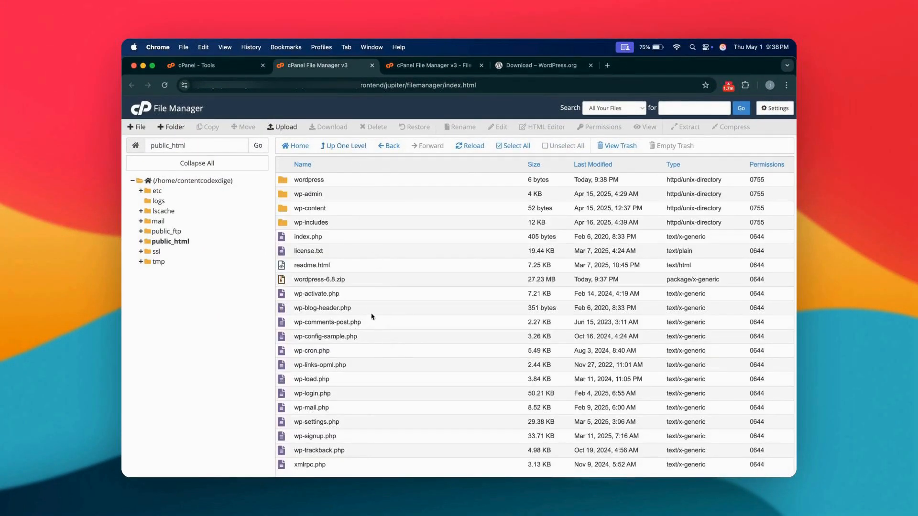
left_click(368, 282)
right_click(371, 282)
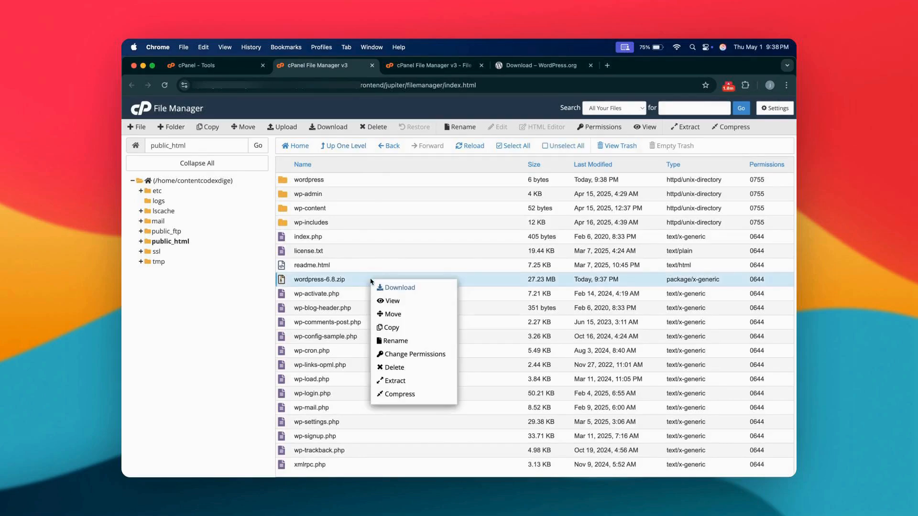
left_click(401, 367)
left_click(534, 317)
Step: Delete the emptied wordpress folder from public_html
left_click(348, 183)
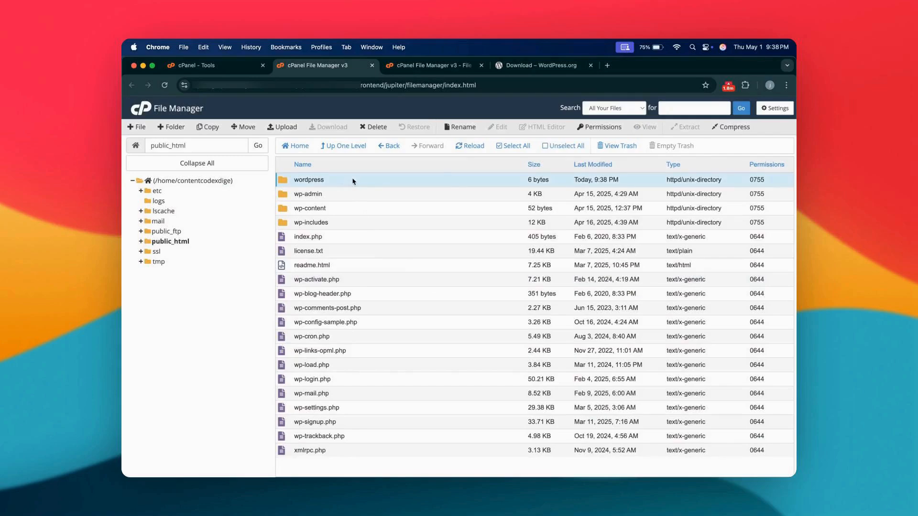
right_click(352, 180)
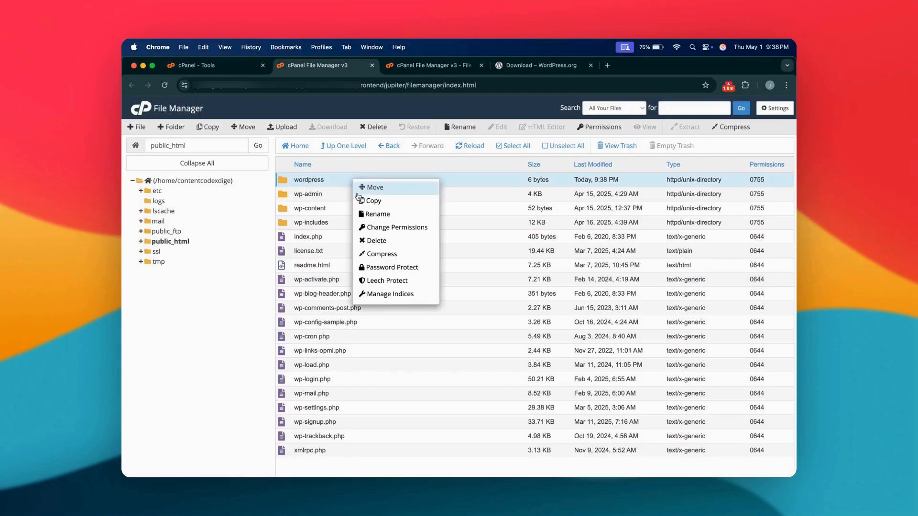
left_click(386, 242)
left_click(534, 317)
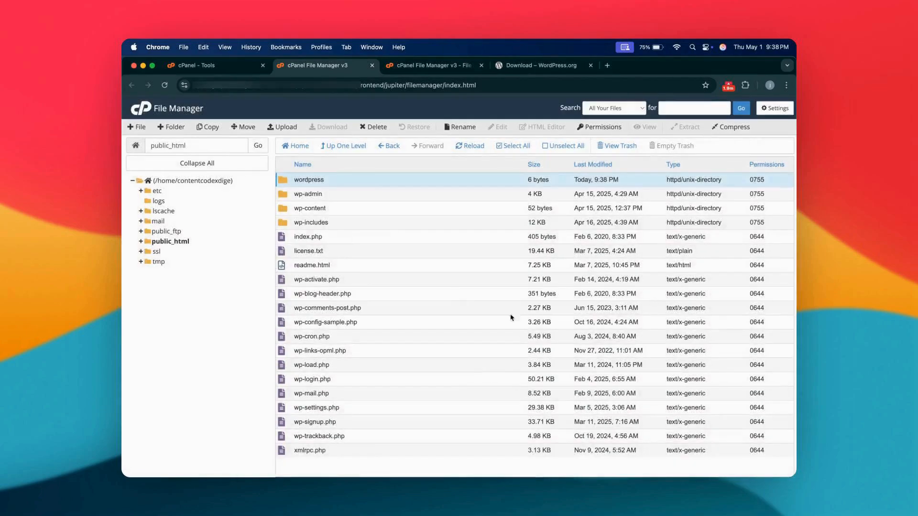
Step: Open the MySQL Databases tool in cPanel and create a new database named test_db
left_click(225, 70)
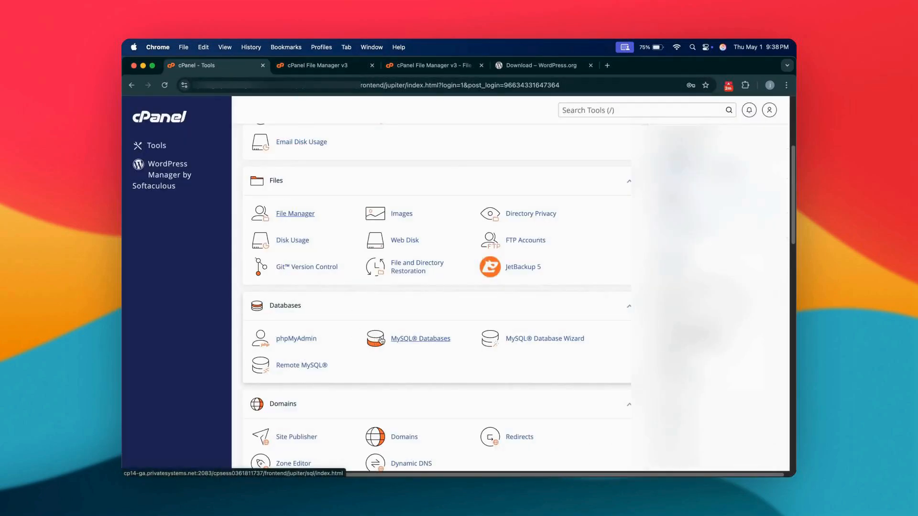
scroll(425, 346, "down", 3)
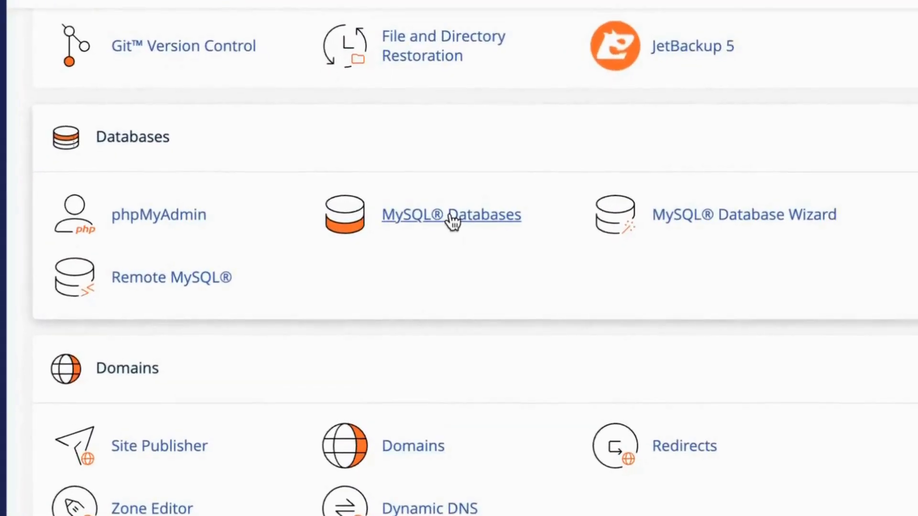
left_click(452, 221)
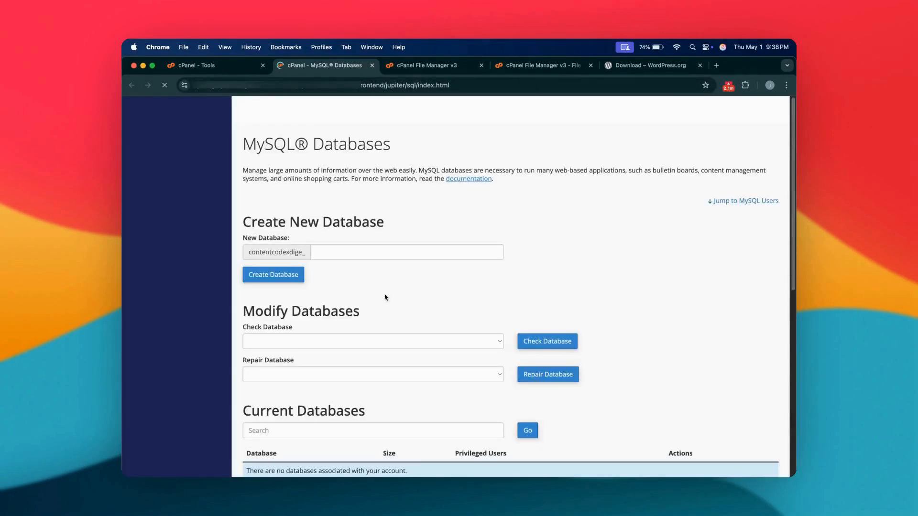
left_click(383, 254)
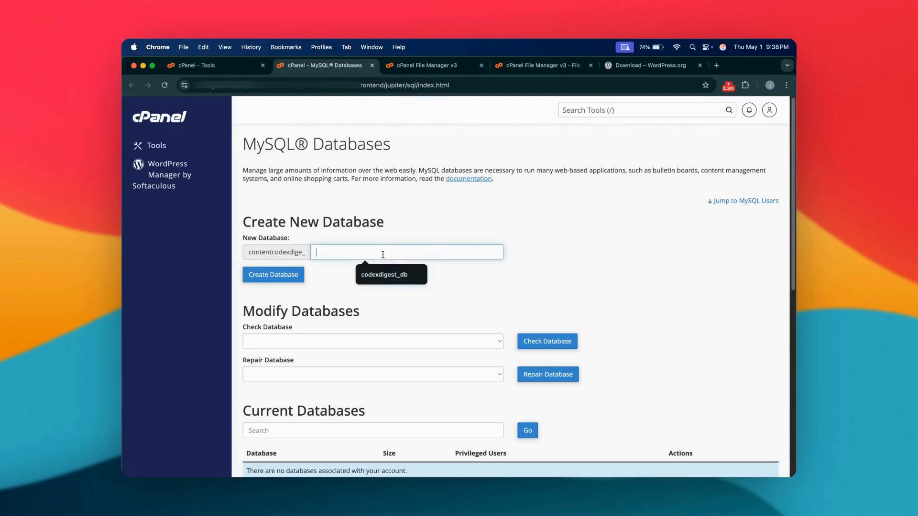
type("test")
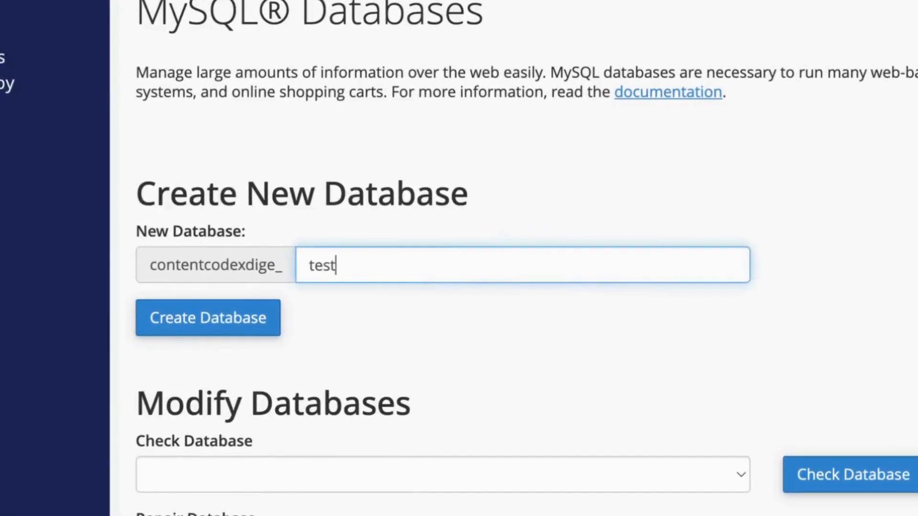
type("_db")
left_click(168, 328)
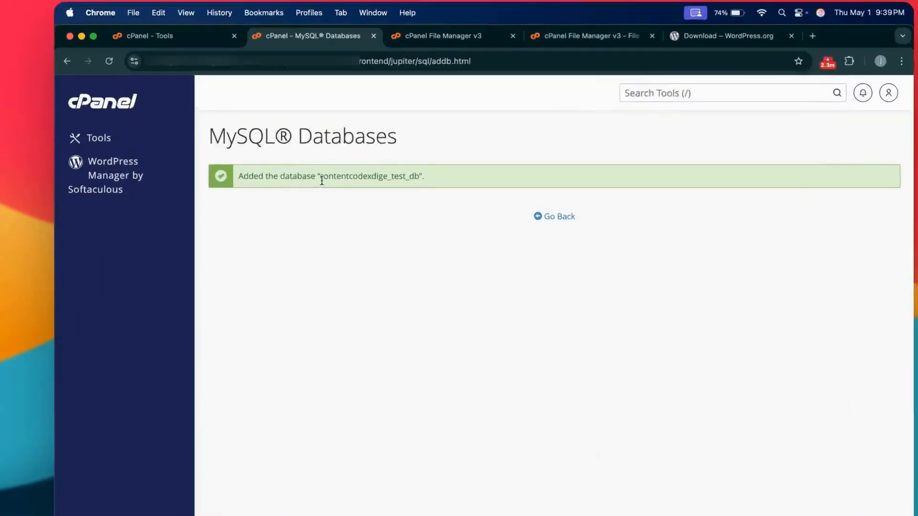
Step: Copy the full database name contentcodexdige_test_db into a note in Notes, labelled "Database:"
left_click_drag(329, 175, 408, 176)
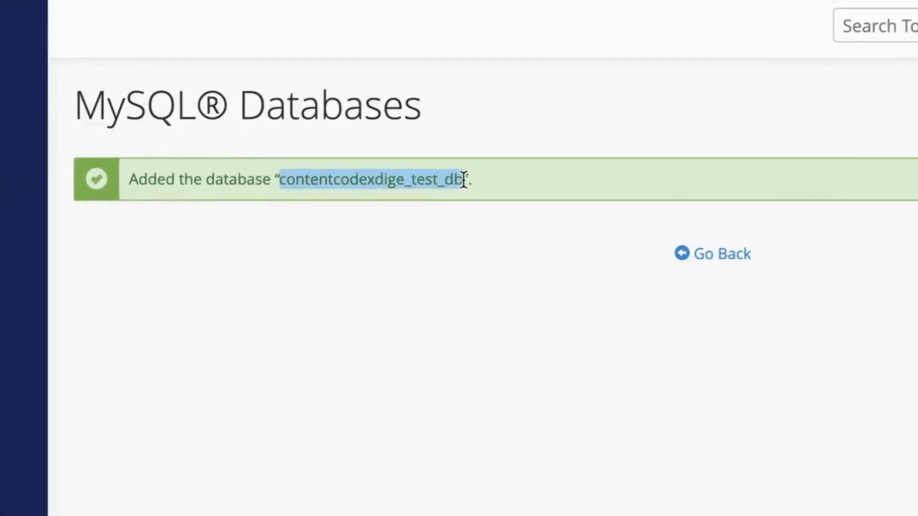
right_click(413, 180)
left_click(430, 215)
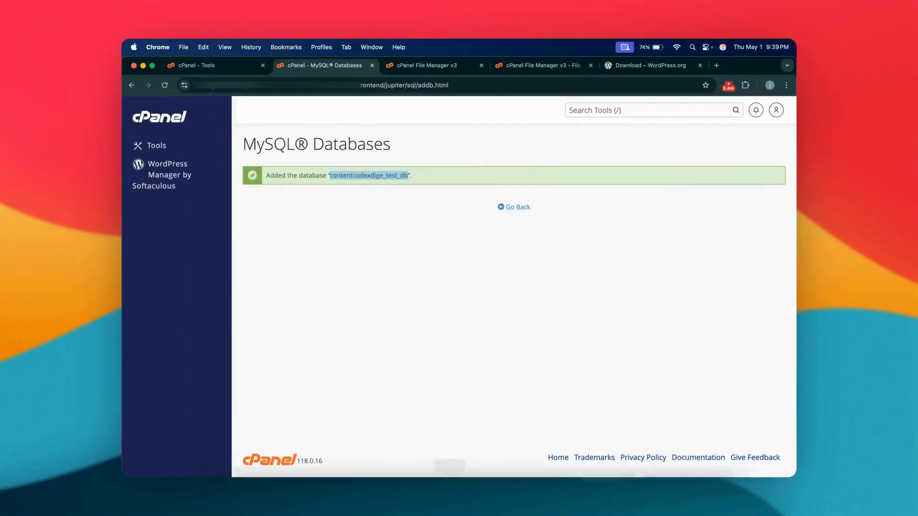
left_click(445, 460)
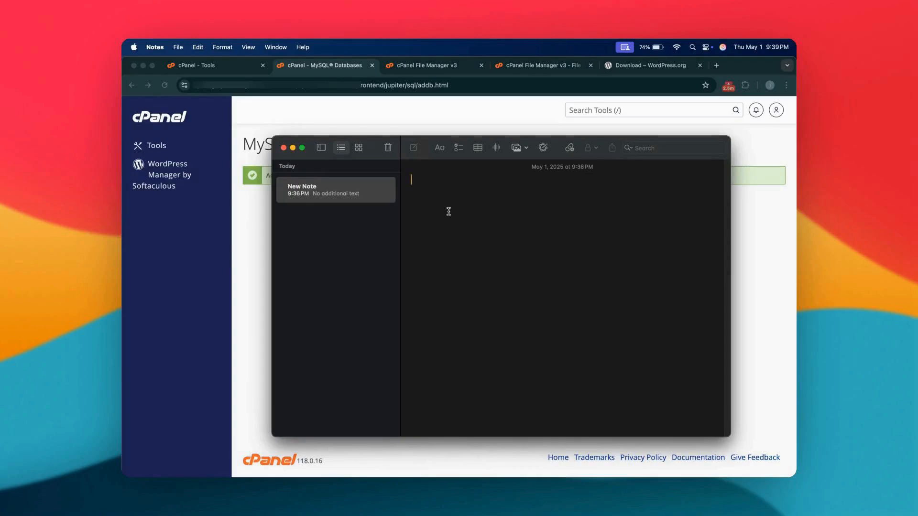
type("Database:")
key("super+v")
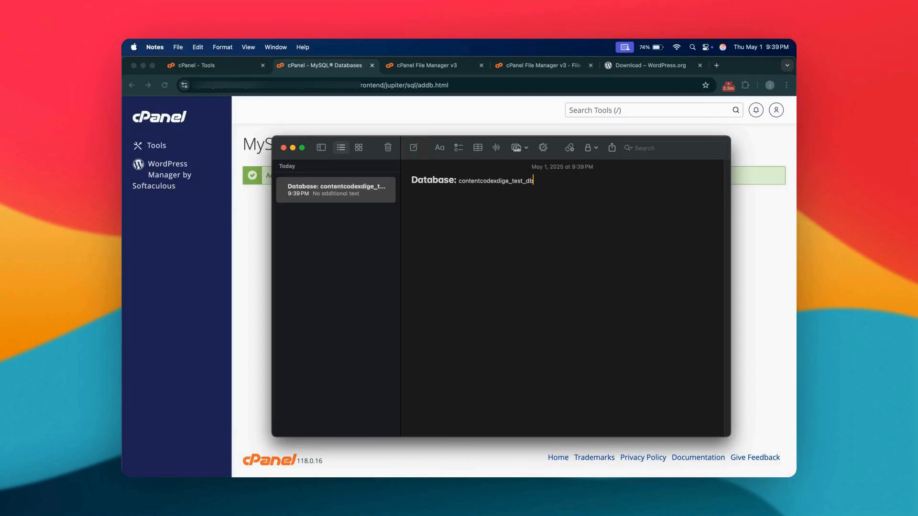
Step: Back in cPanel's MySQL Databases, fill in a new MySQL user with the username "user" and a generated password, copying that password
left_click(250, 209)
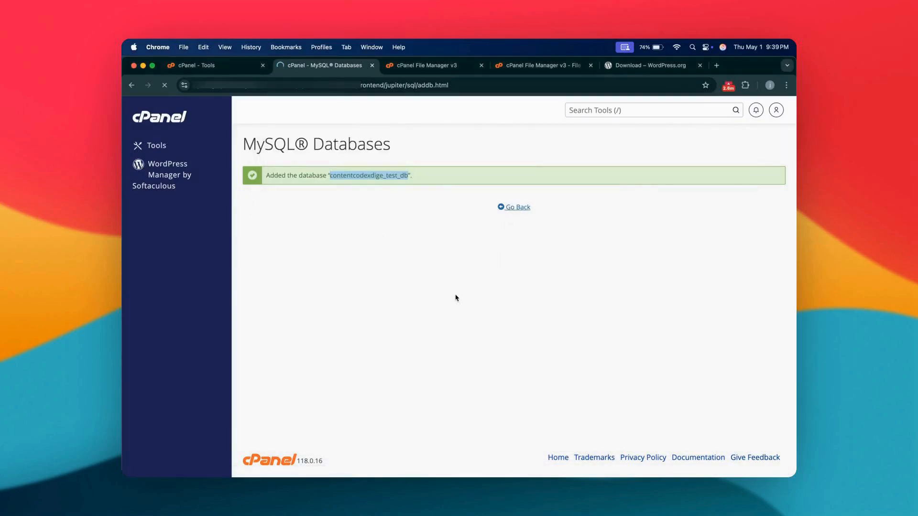
scroll(359, 304, "down", 6)
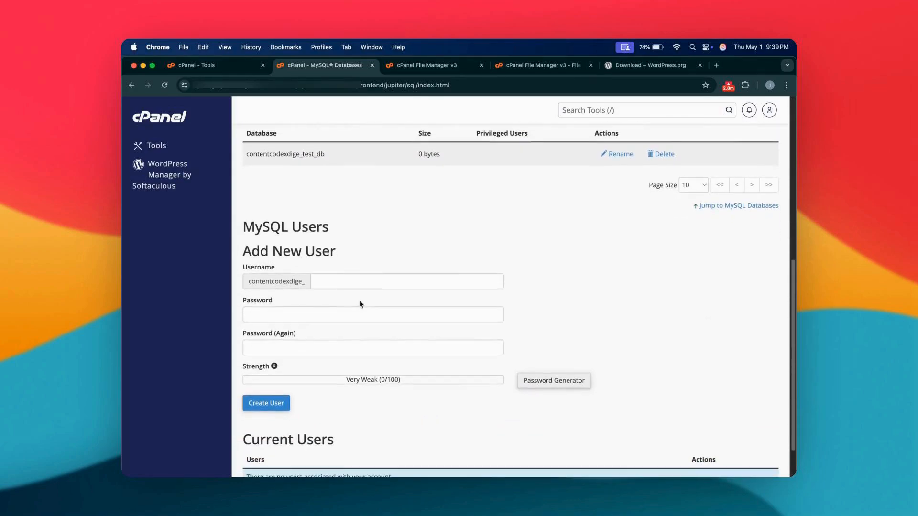
scroll(360, 304, "down", 1)
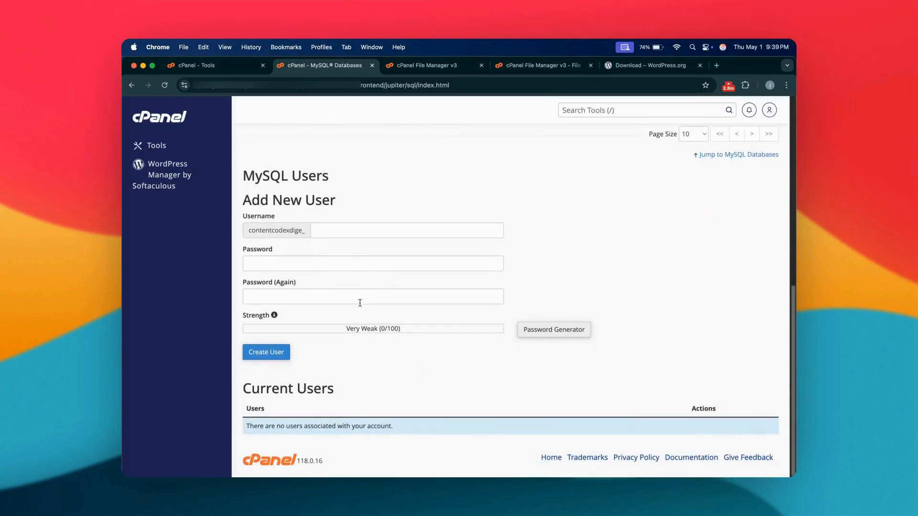
left_click(363, 230)
left_click(370, 269)
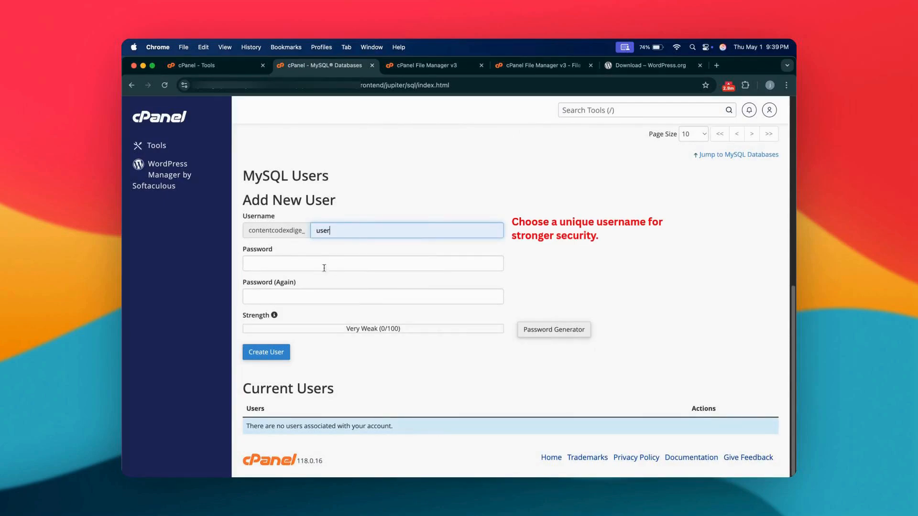
left_click(545, 333)
left_click_drag(386, 217, 259, 207)
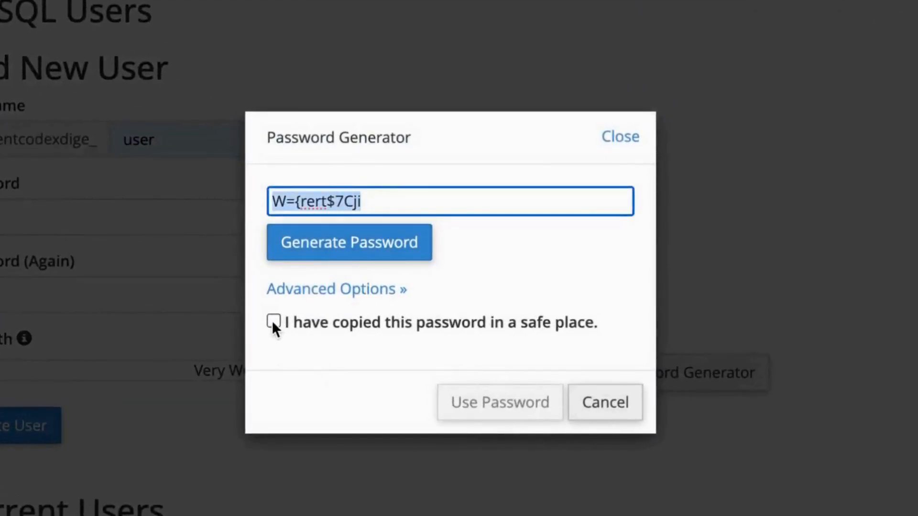
left_click(273, 322)
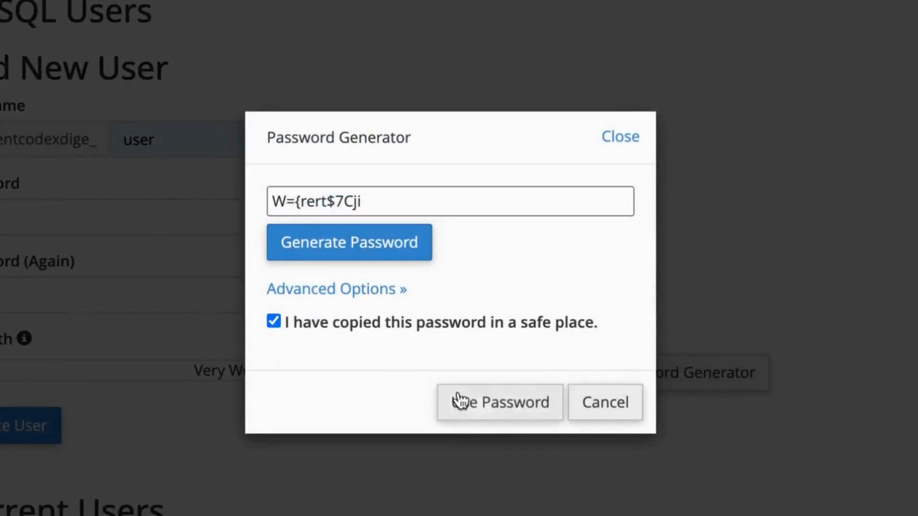
left_click(502, 412)
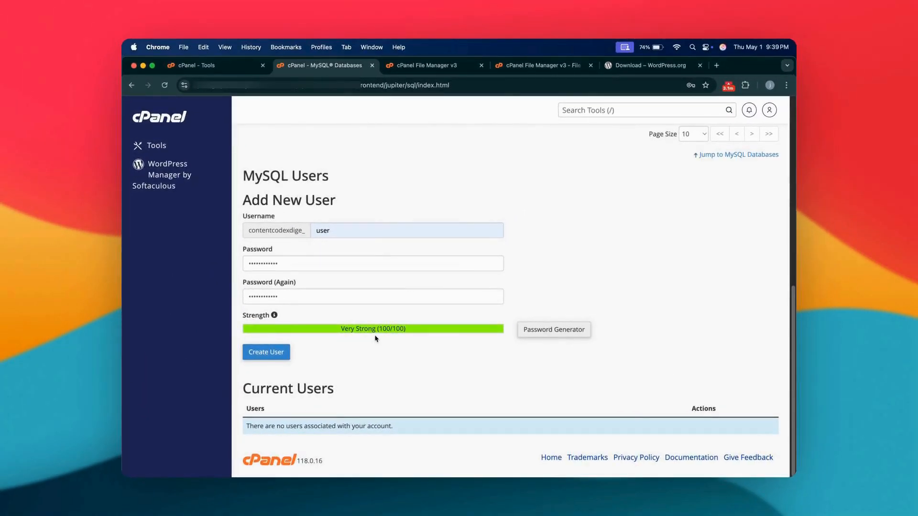
Step: Switch to Notes, add the lines "DB user:" and "DB password:", and paste the generated database password after the latter
key("super+Tab")
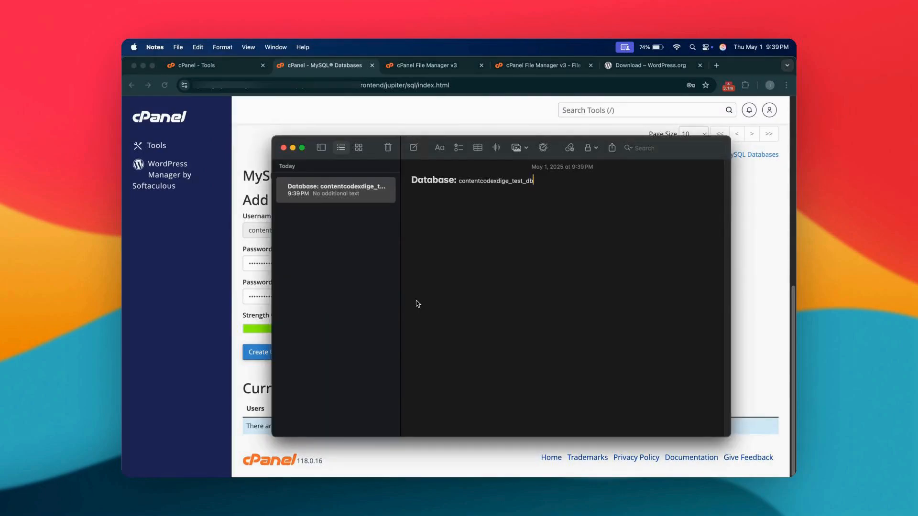
left_click(549, 215)
key("Return")
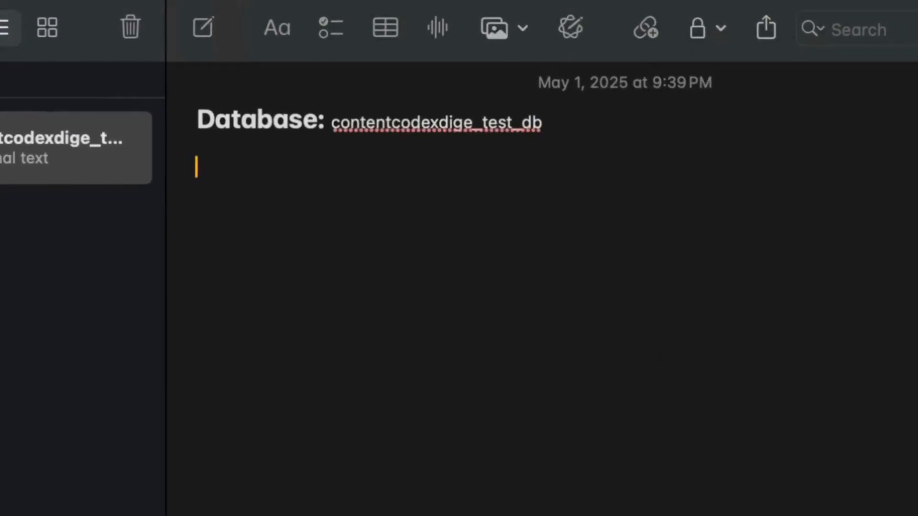
type("DB")
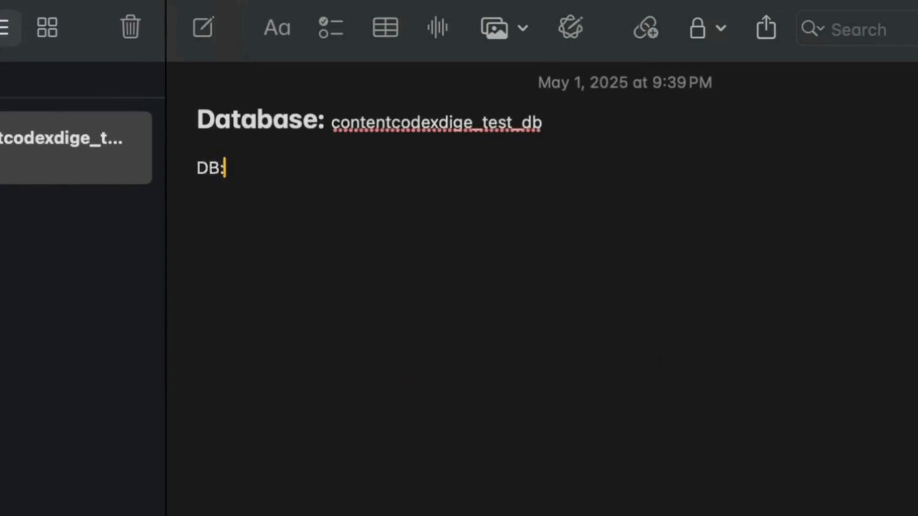
type(" user:")
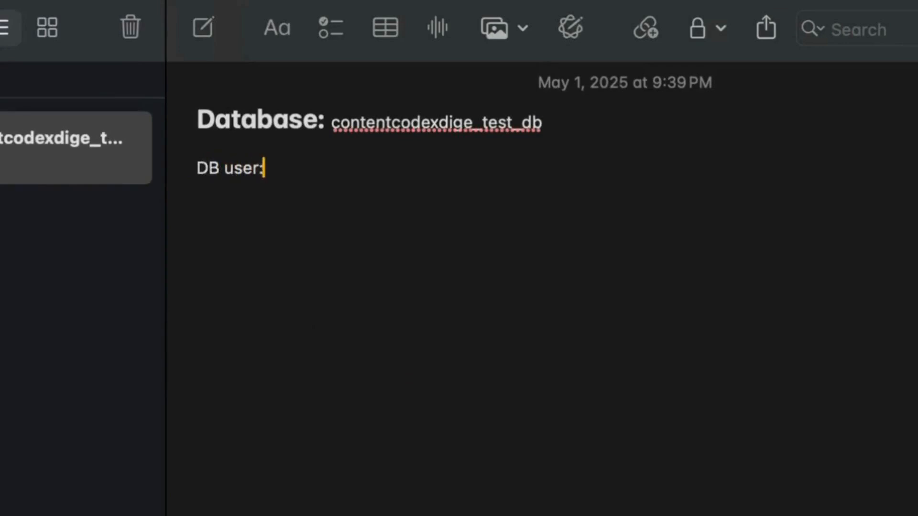
key("Return")
type("D")
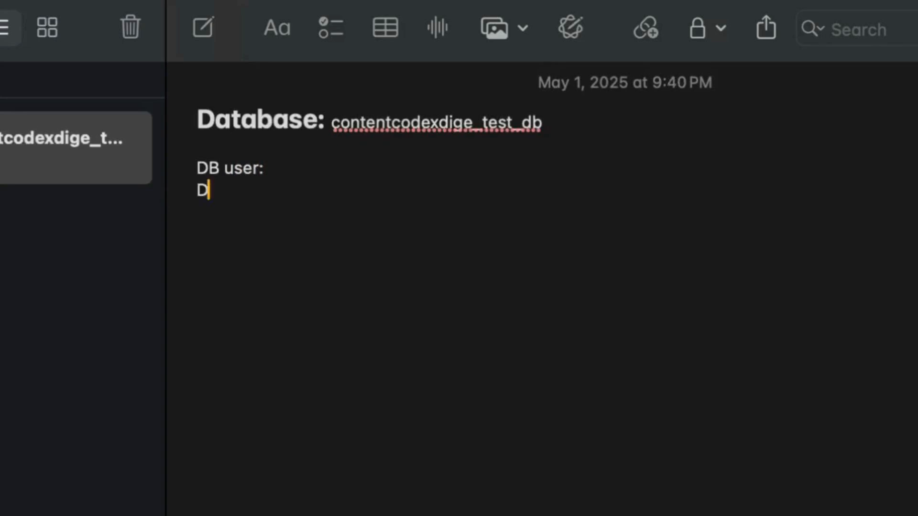
type("B password:")
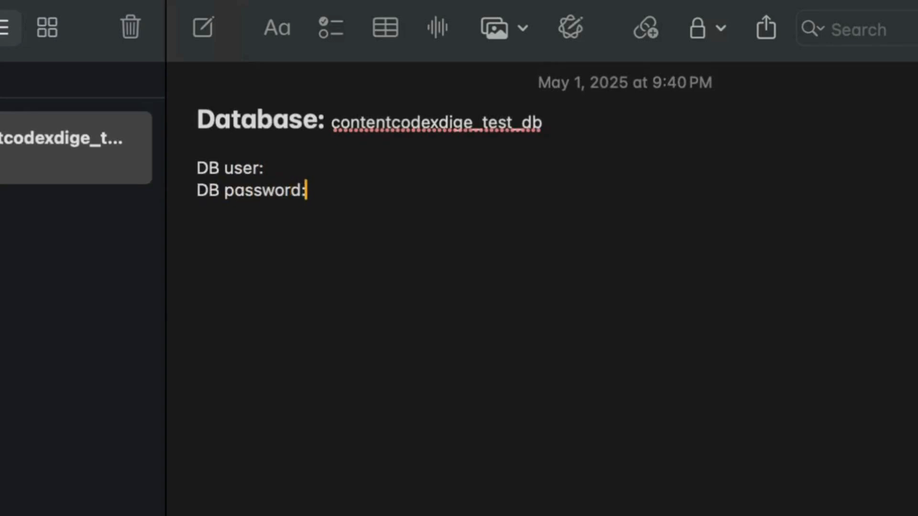
key("super+v")
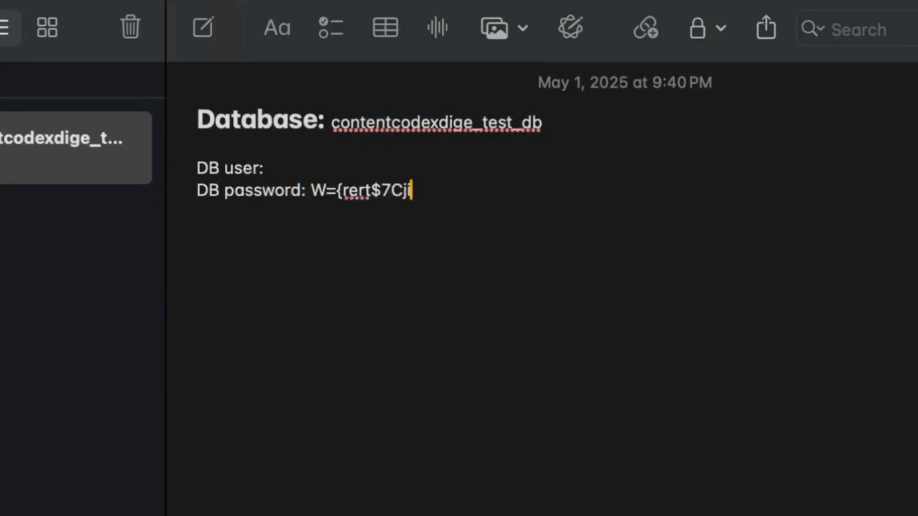
Step: Create the MySQL user in cPanel and copy its full name, contentcodexdige_user, into the note's "DB user:" line
key("super+Tab")
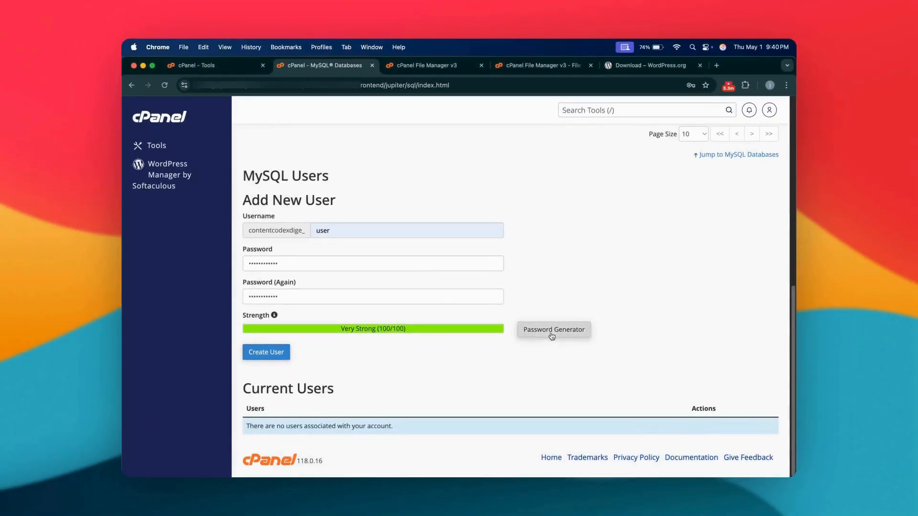
left_click(282, 355)
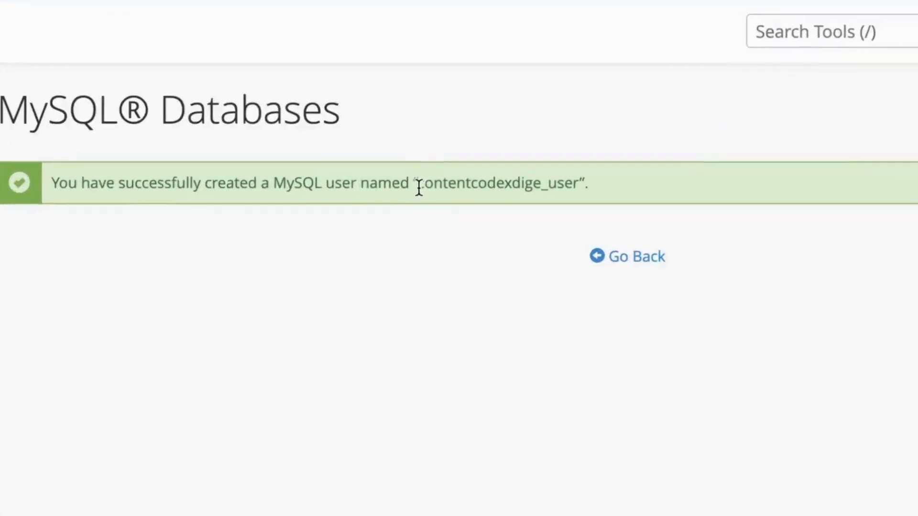
left_click_drag(419, 177, 487, 177)
key("super+c")
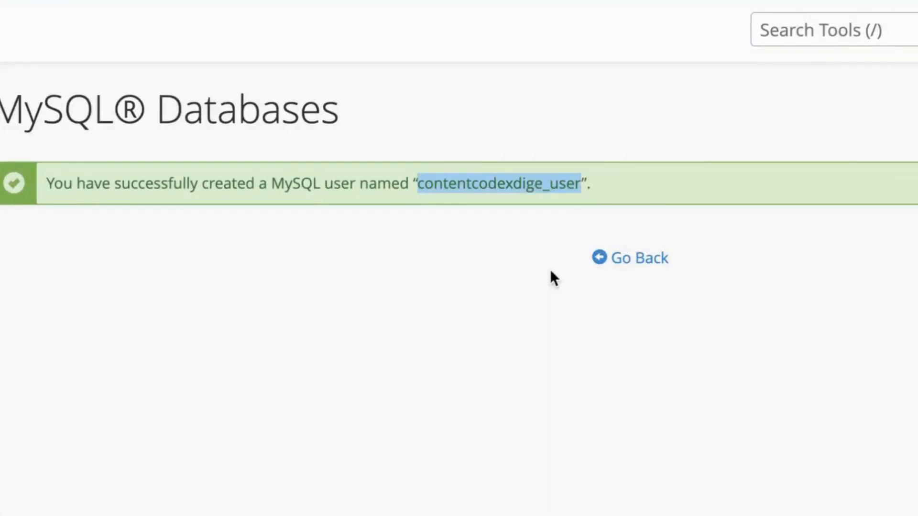
key("super+Tab")
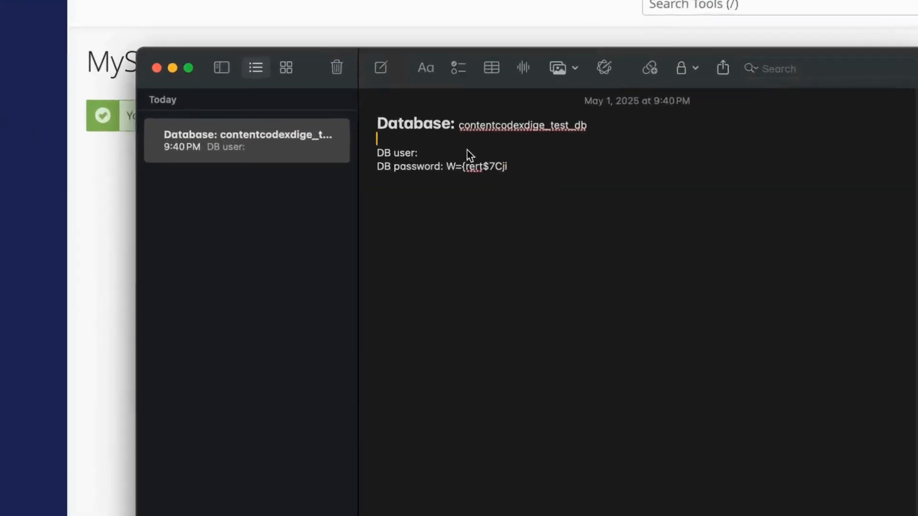
left_click(463, 198)
key("super+v")
left_click(635, 168)
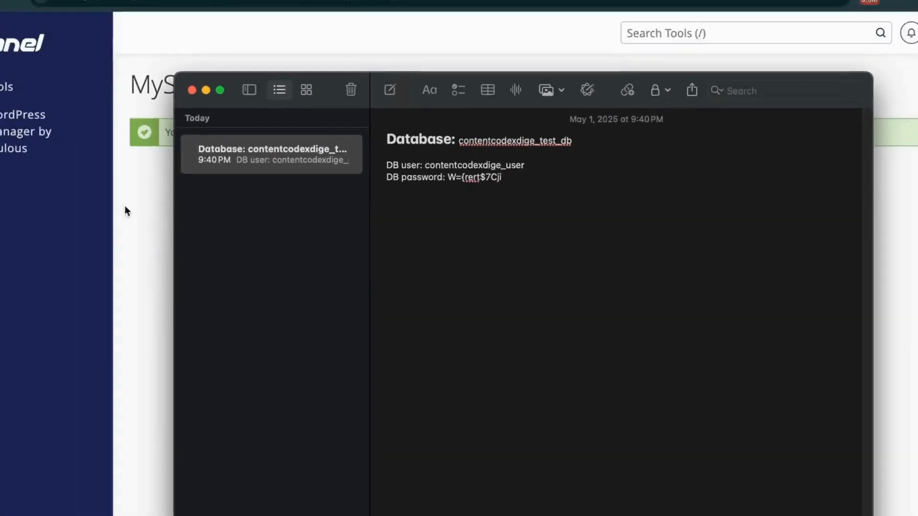
Step: Return to cPanel's MySQL Databases page and add contentcodexdige_user to the database contentcodexdige_test_db
left_click(125, 207)
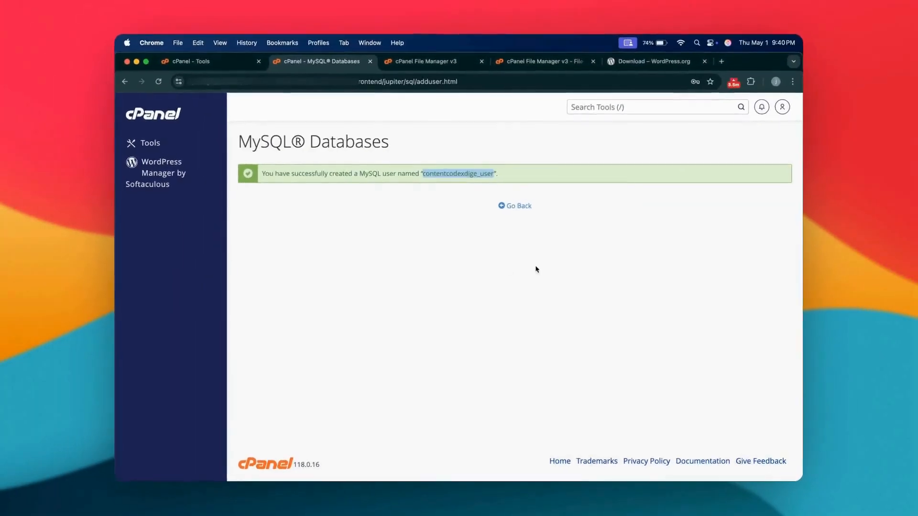
left_click(527, 207)
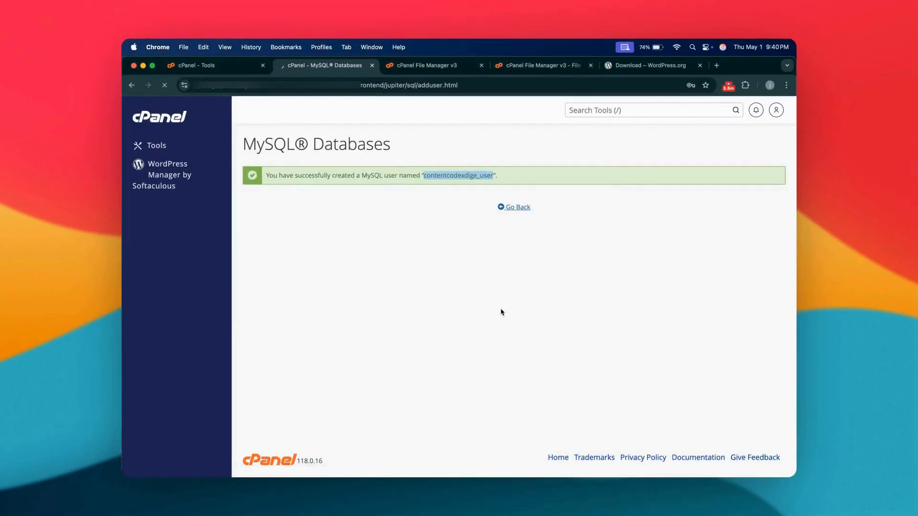
scroll(501, 312, "down", 10)
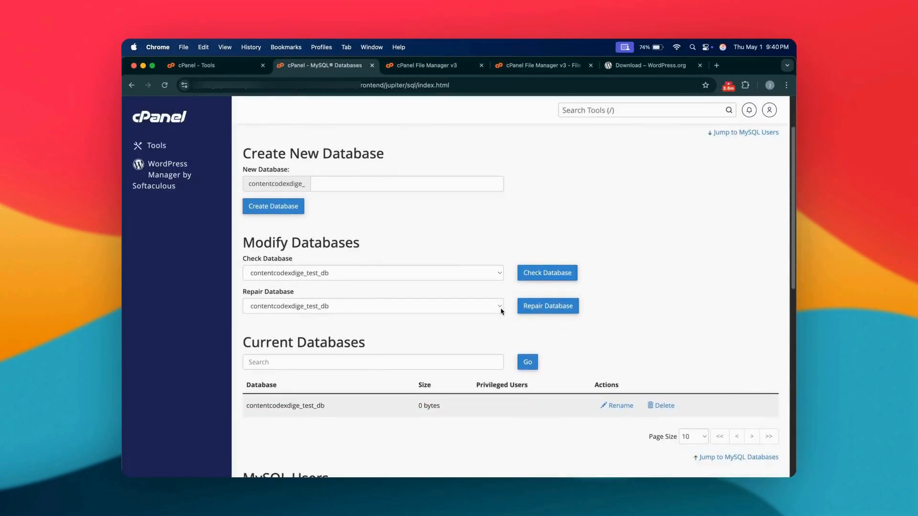
scroll(501, 311, "down", 5)
scroll(501, 311, "down", 1)
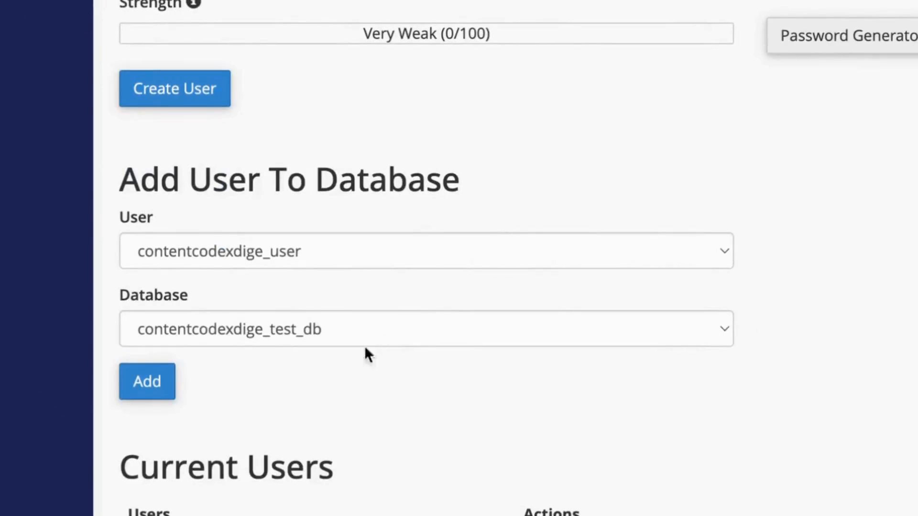
left_click(139, 395)
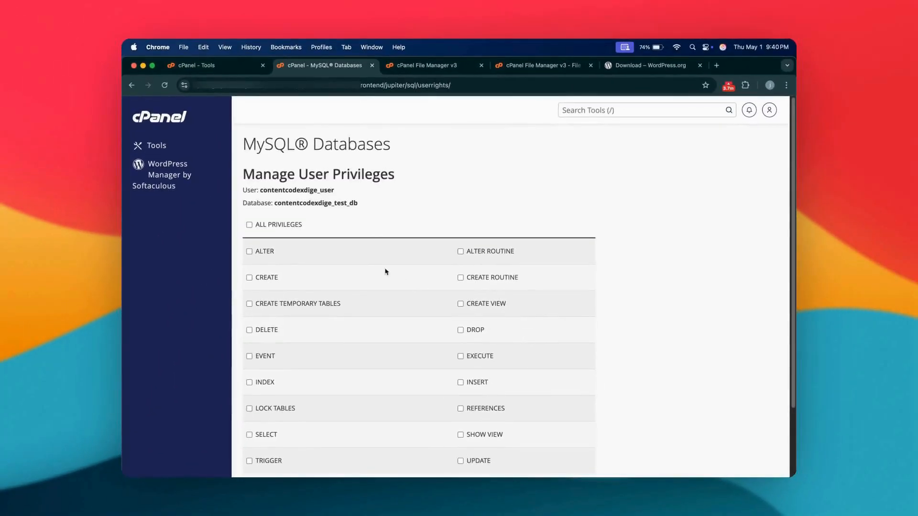
Step: Grant contentcodexdige_user all privileges on the contentcodexdige_test_db database and save the changes
left_click(249, 226)
scroll(569, 251, "down", 3)
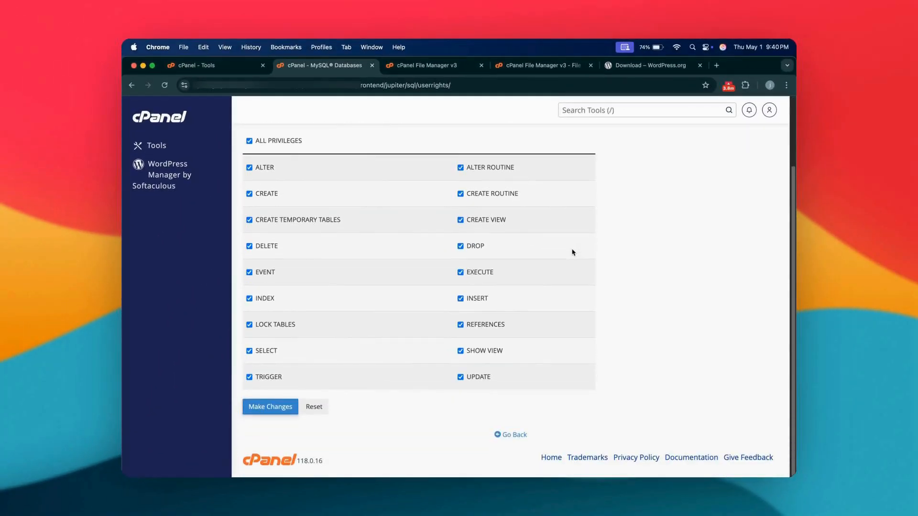
left_click(277, 411)
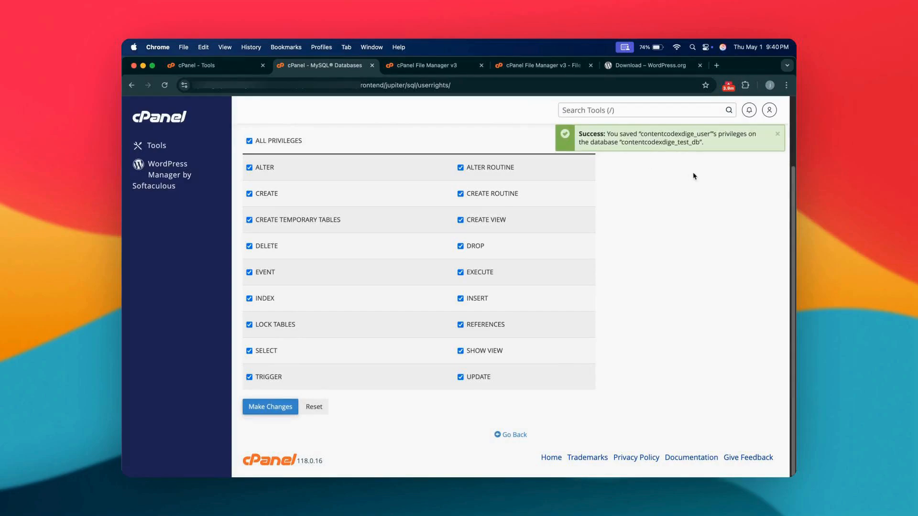
Step: Open the site's WordPress setup page in a new browser tab and continue with English (United States) as the language
left_click(716, 66)
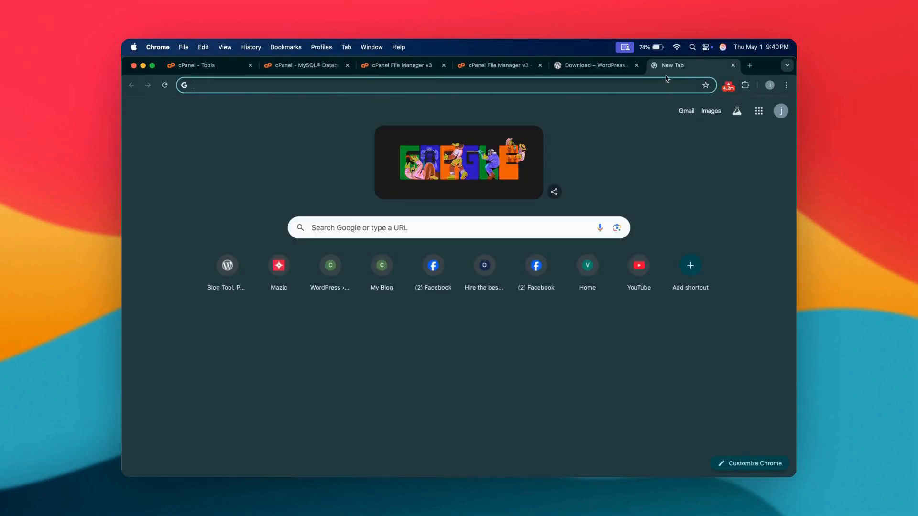
type("cre")
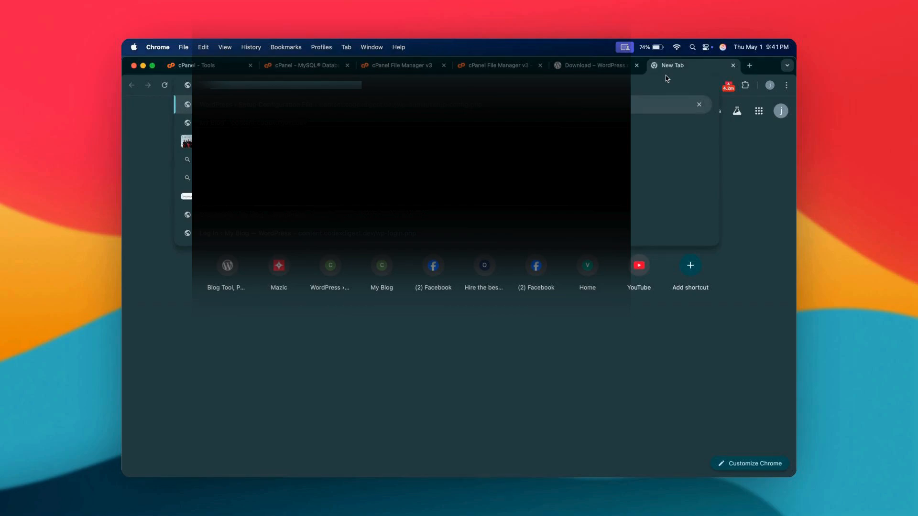
key("Return")
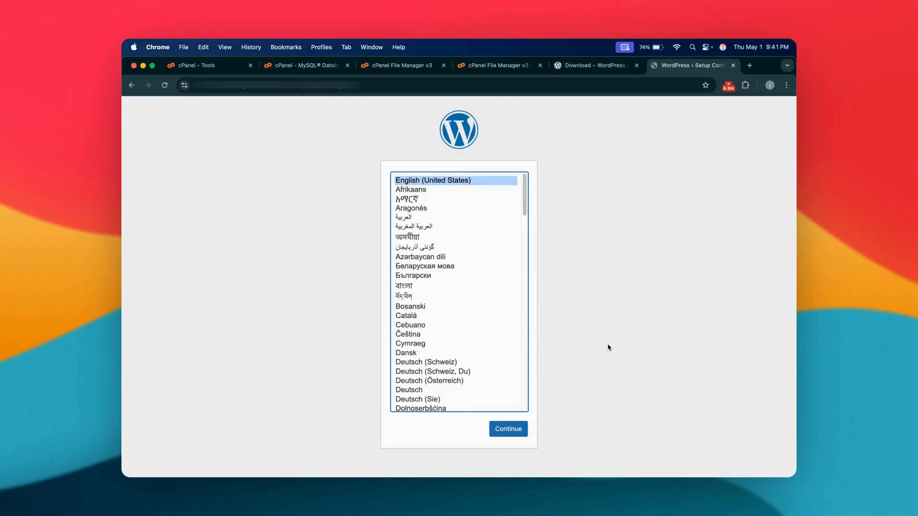
left_click(508, 433)
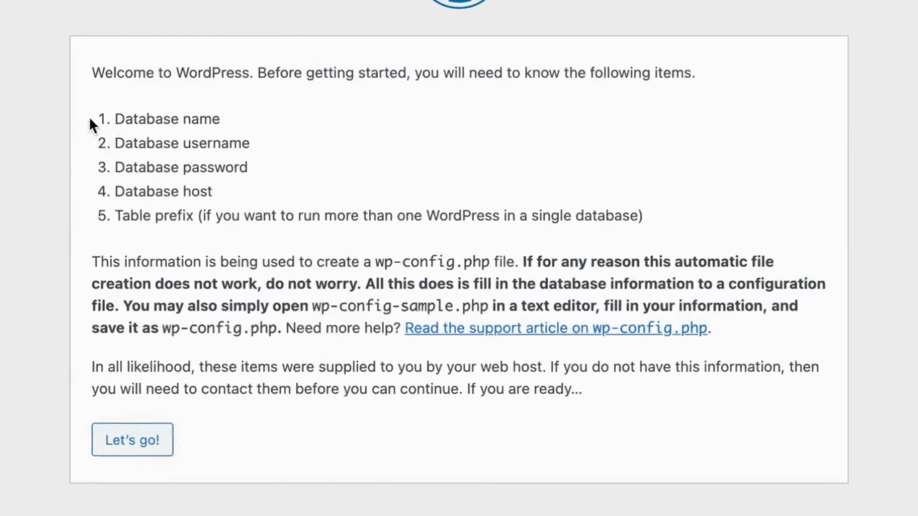
Step: Review the list of required database items on the welcome page and proceed to the database connection form
left_click_drag(299, 198, 359, 219)
left_click_drag(223, 167, 725, 215)
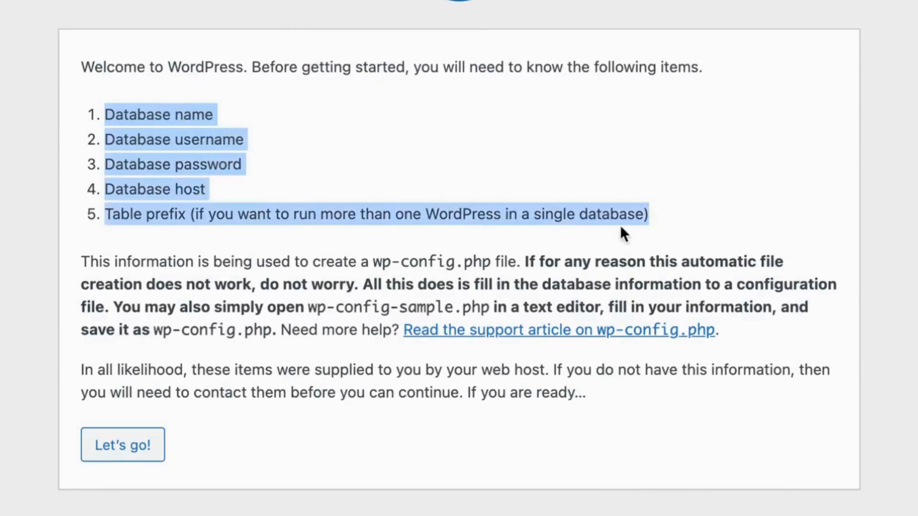
left_click(267, 200)
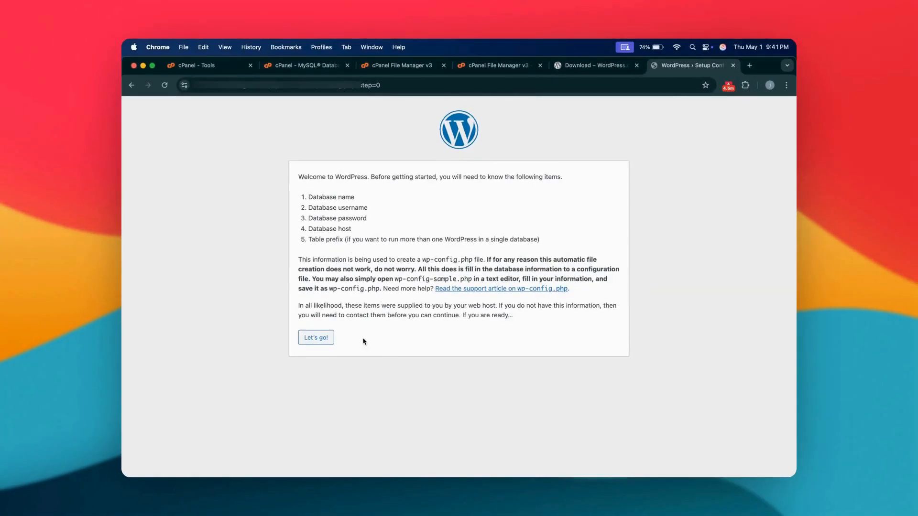
left_click(318, 338)
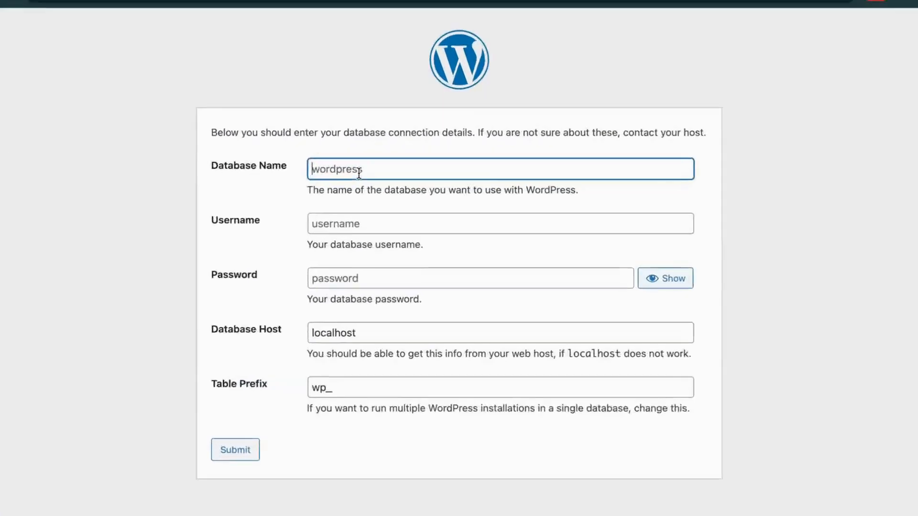
Step: Copy the database name contentcodexdige_test_db from Notes into the setup form's Database Name field in Chrome
left_click(394, 202)
key("super+Tab")
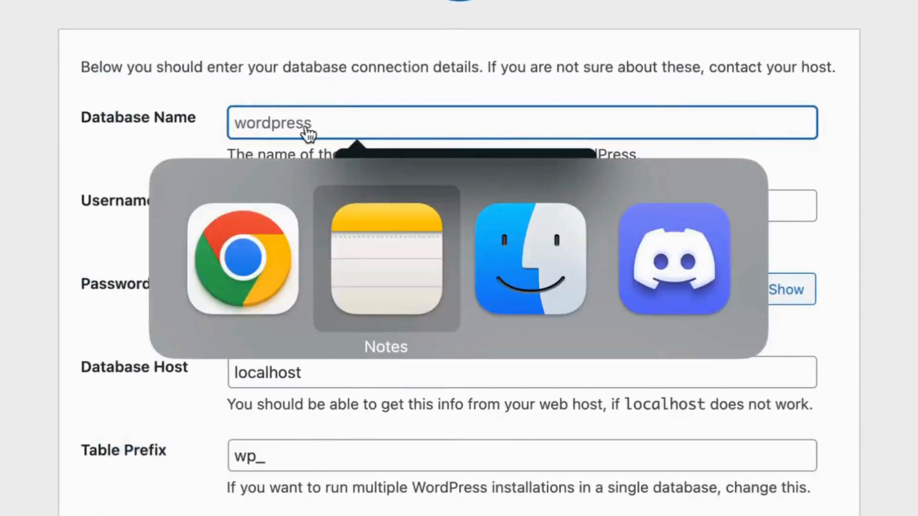
left_click_drag(460, 76, 648, 78)
key("super+c")
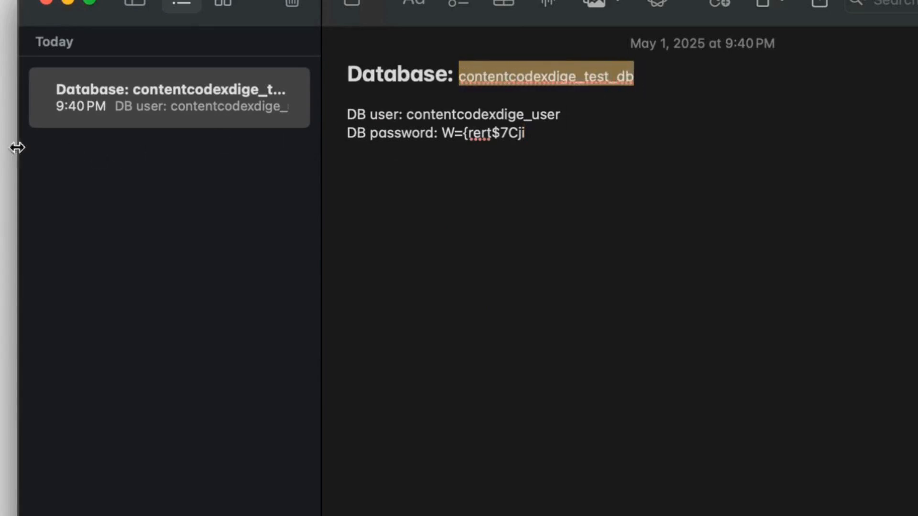
key("super+Tab")
left_click(322, 122)
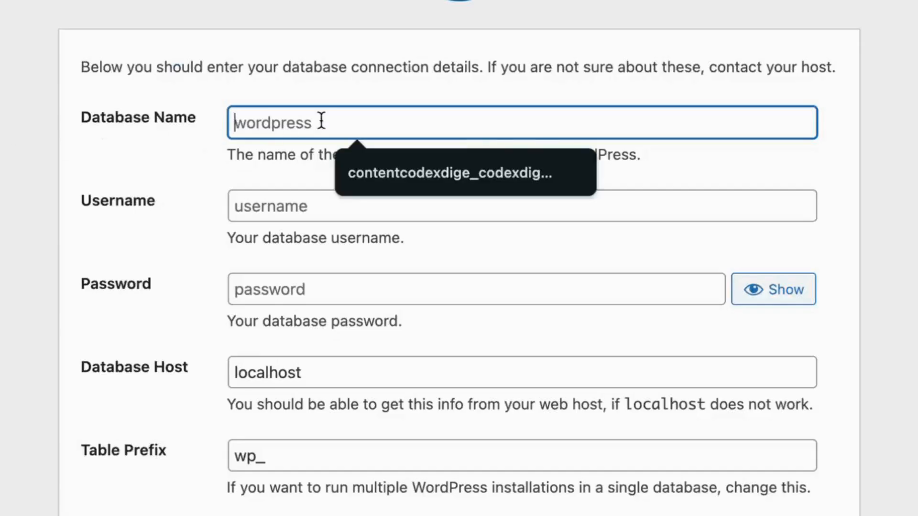
key("super+v")
Step: Copy the database user contentcodexdige_user from Notes into the setup form's Username field in Chrome
key("super+Tab")
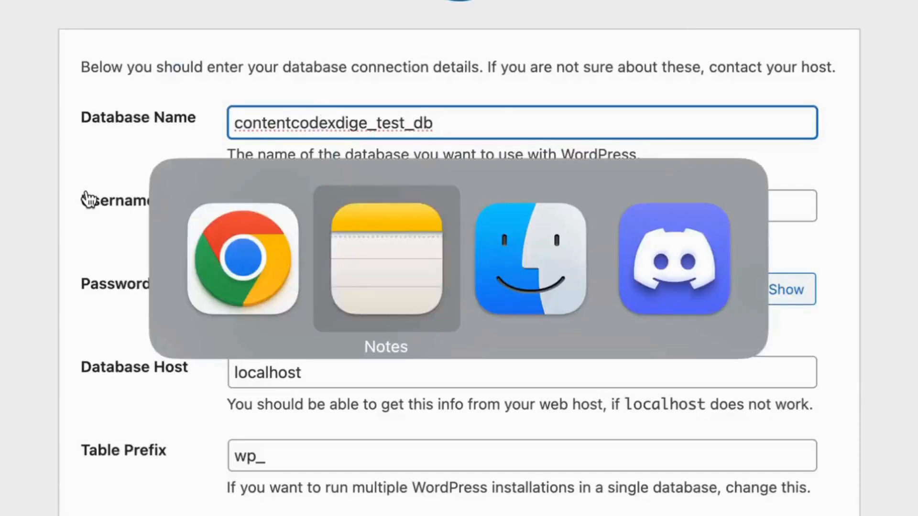
left_click_drag(408, 115, 568, 114)
right_click(528, 113)
left_click(555, 197)
key("super+Tab")
left_click(282, 209)
right_click(285, 210)
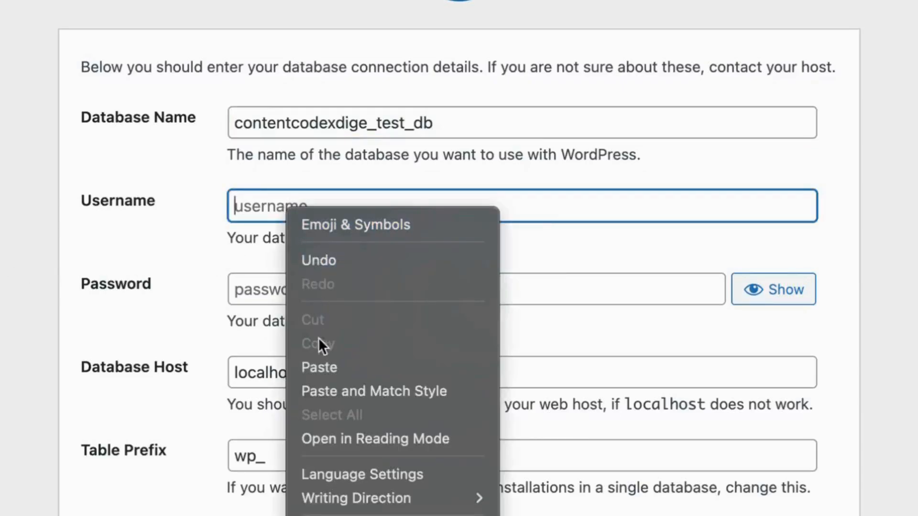
left_click(320, 366)
Step: Copy the database password from Notes into the setup form's Password field in Chrome
key("super+Tab")
left_click_drag(437, 136, 534, 133)
right_click(496, 134)
left_click(516, 192)
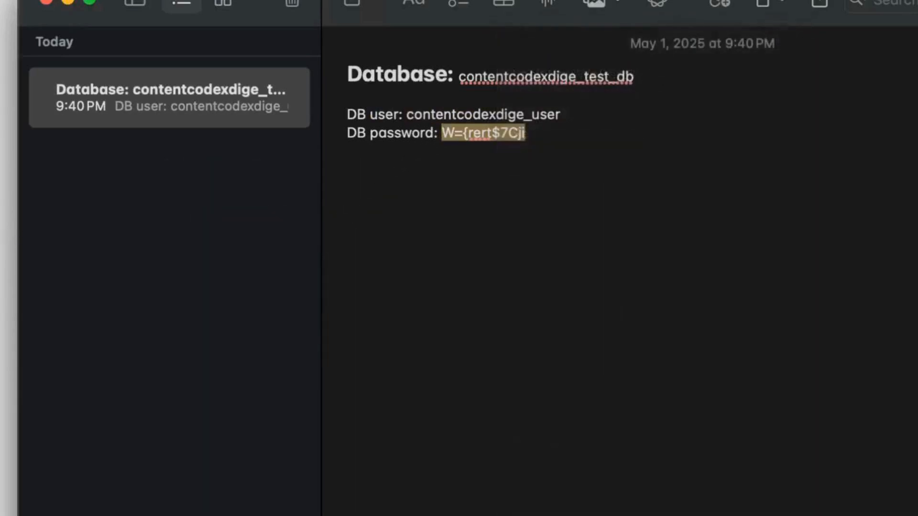
key("super+Tab")
left_click(268, 287)
right_click(268, 287)
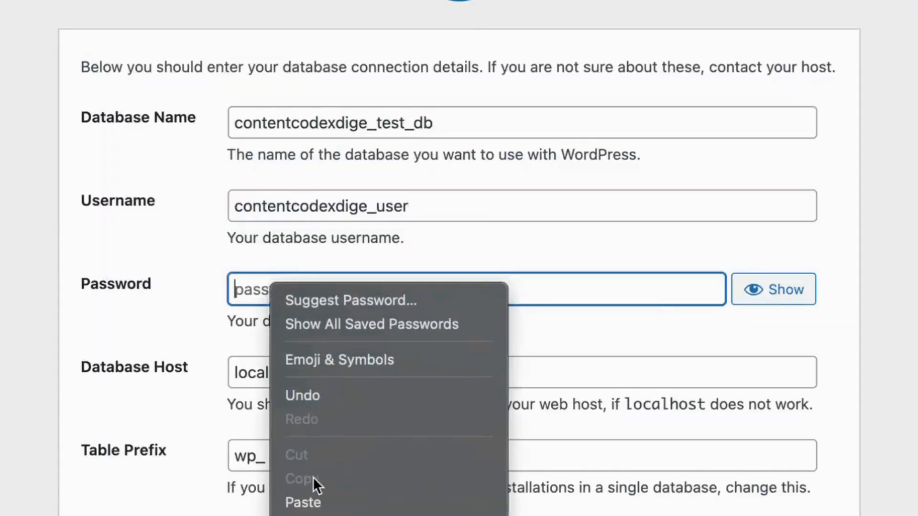
left_click(316, 500)
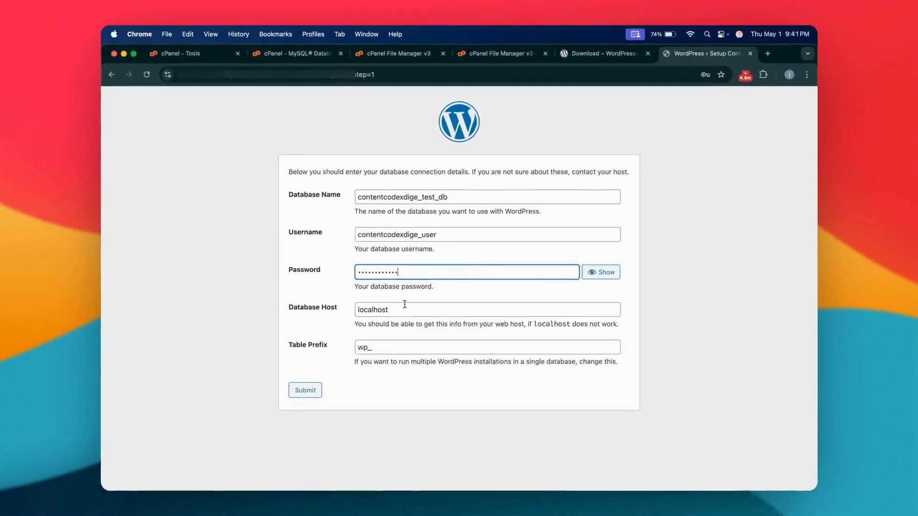
Step: Set the table prefix to wp_codex, submit the database details, and start the installation without saving the password in the browser
left_click(320, 431)
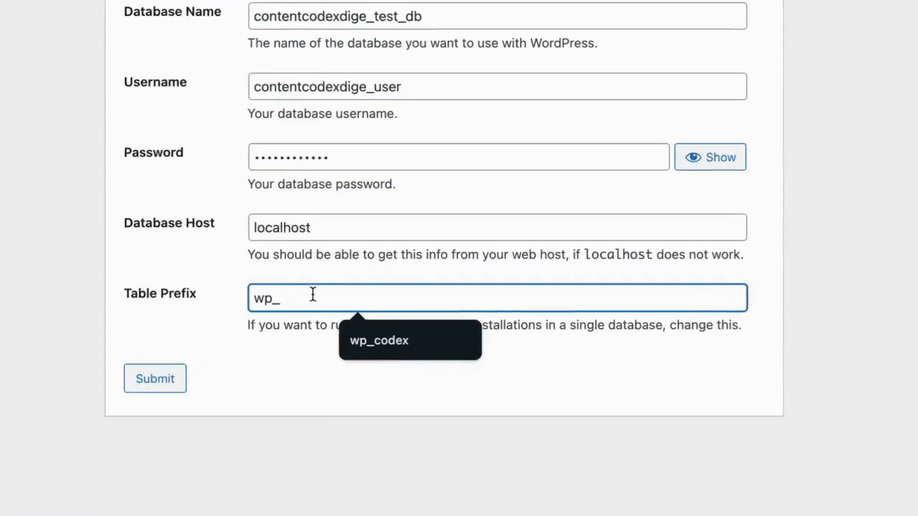
left_click(415, 366)
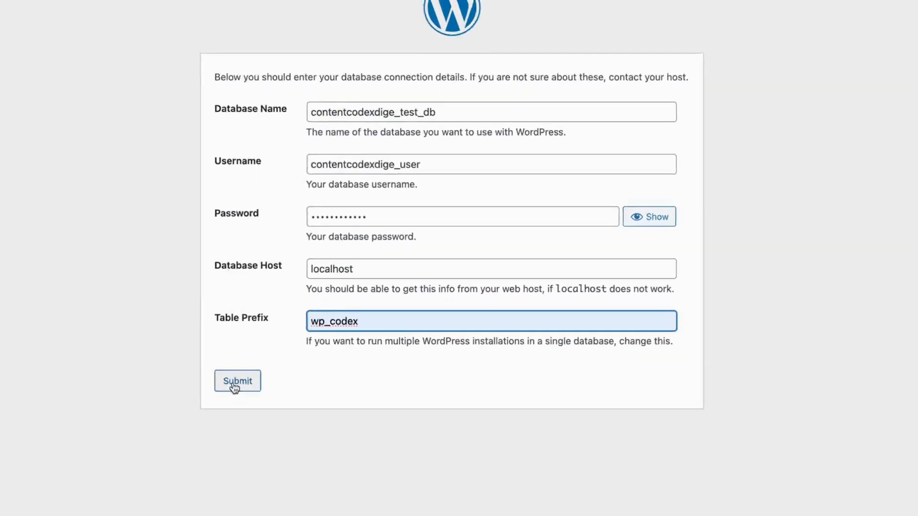
left_click(226, 387)
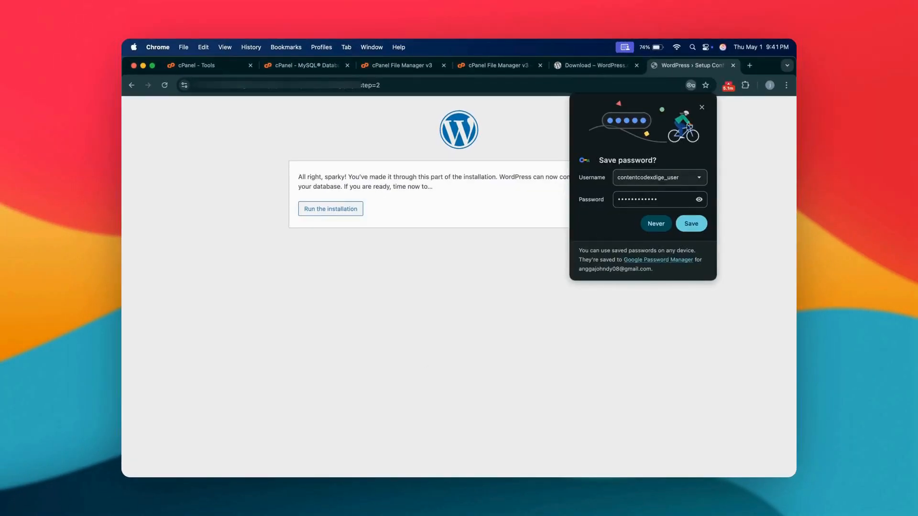
left_click(702, 108)
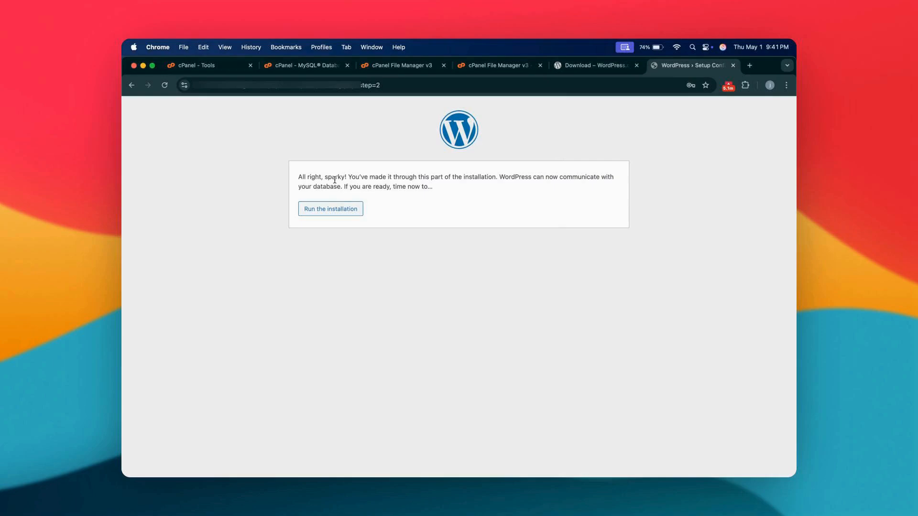
left_click(314, 211)
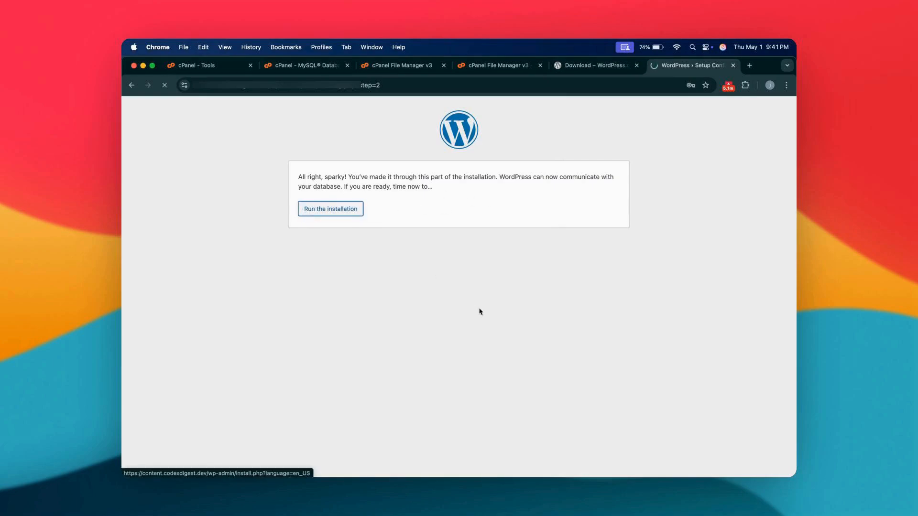
Step: Set the new site's title to "My Blog" and its administrator username to "user"
scroll(479, 306, "down", 2)
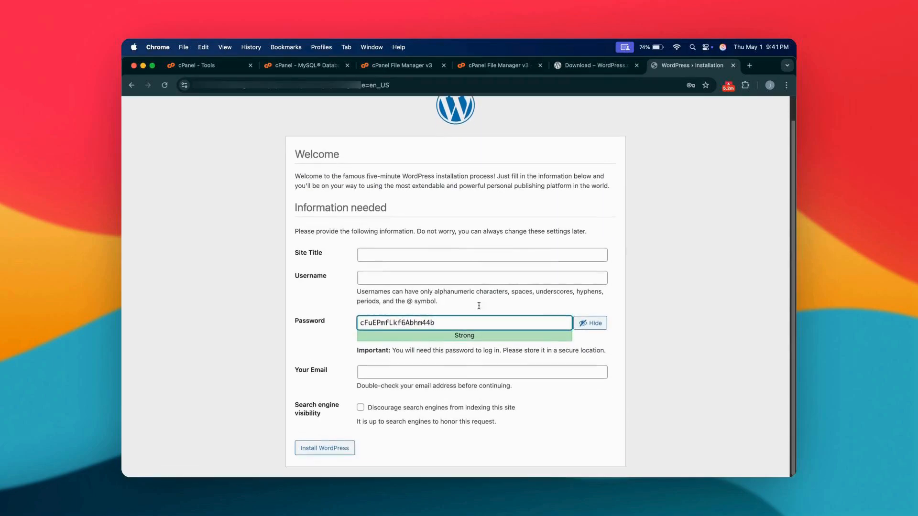
left_click(402, 254)
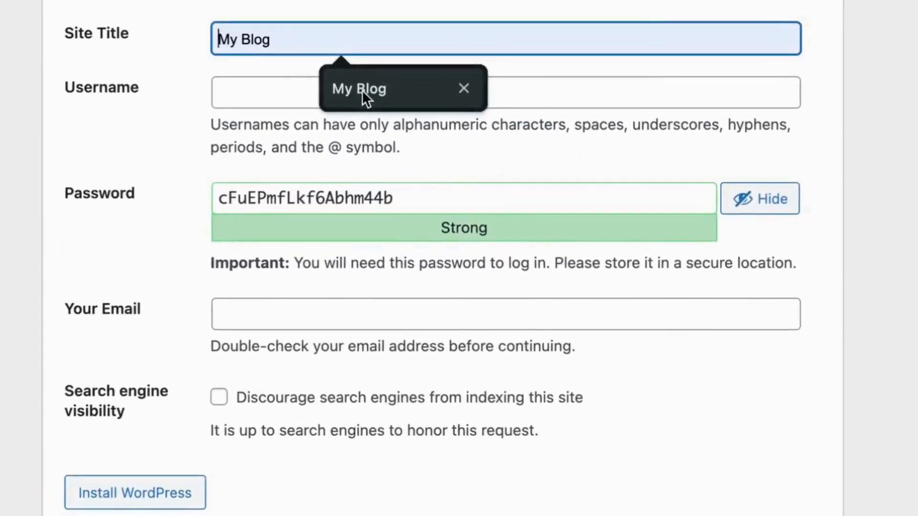
left_click(420, 271)
left_click(363, 91)
left_click(372, 157)
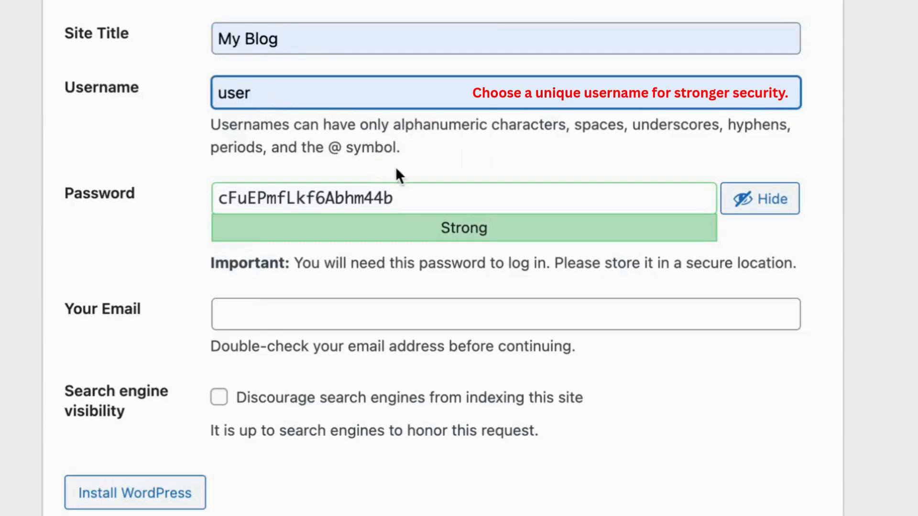
Step: Copy the generated WordPress administrator password from the installation form
left_click_drag(410, 196, 192, 176)
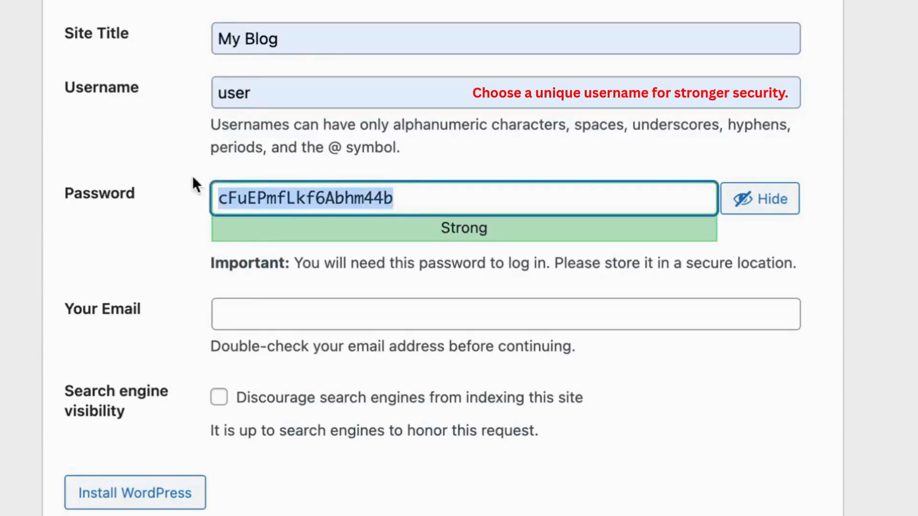
right_click(274, 199)
left_click(317, 115)
Step: Switch to Notes, add the lines "WP user: user" and "WP password:", and paste the copied WordPress password after the latter
key("super+Tab")
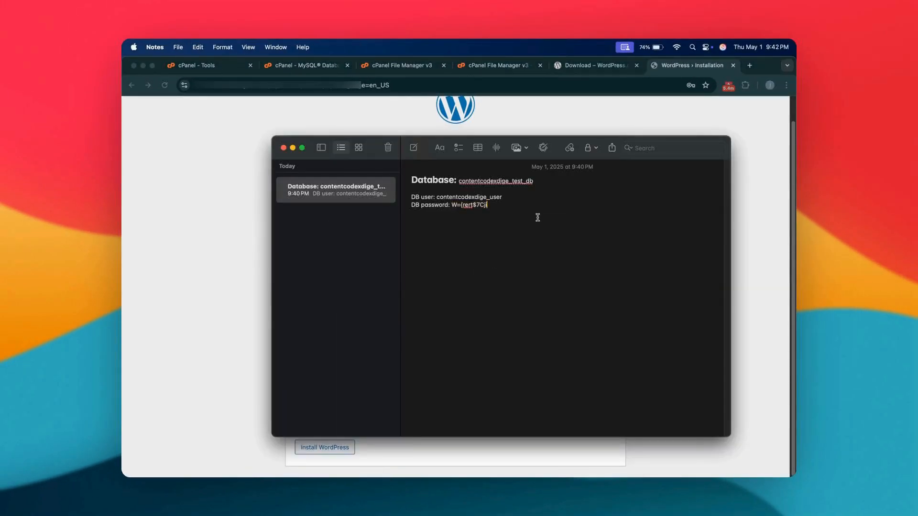
key("Return")
key("Return")
type("WP")
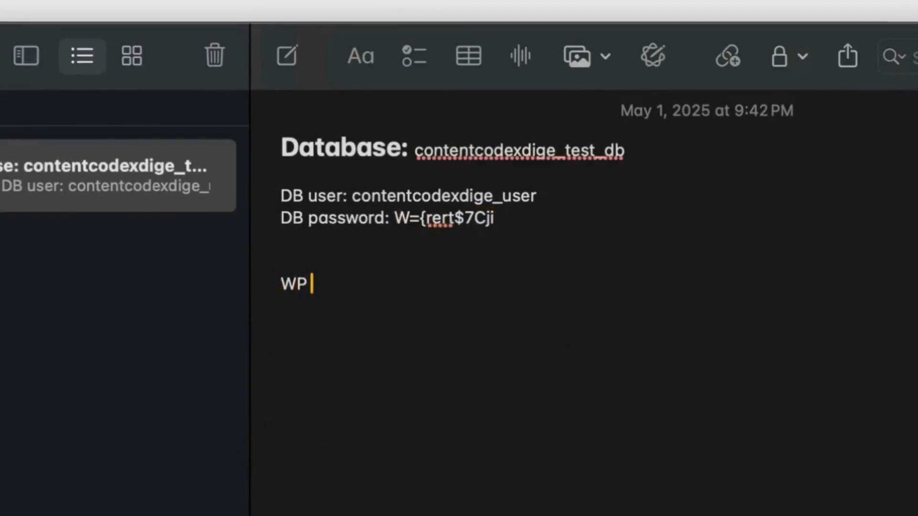
type(" user:")
key("super+v")
key("super+z")
type("user")
key("Return")
type("WP passw")
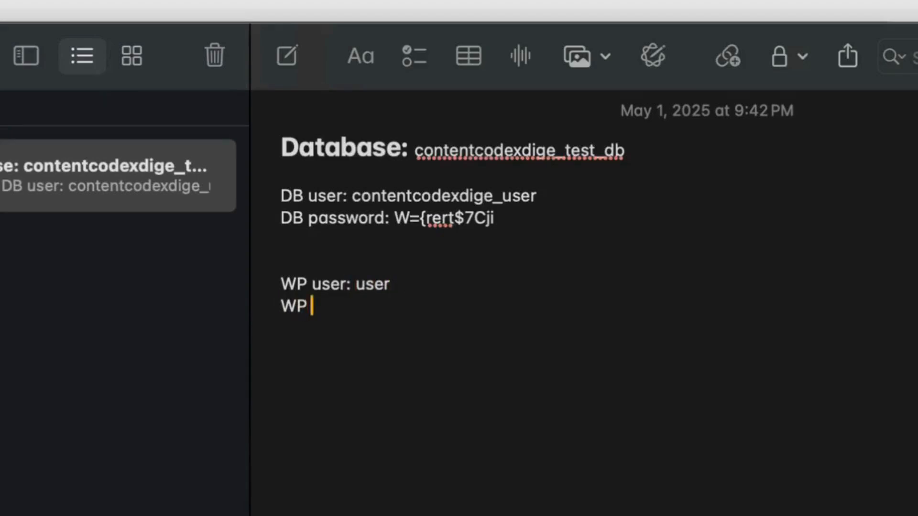
key("Tab")
type(":")
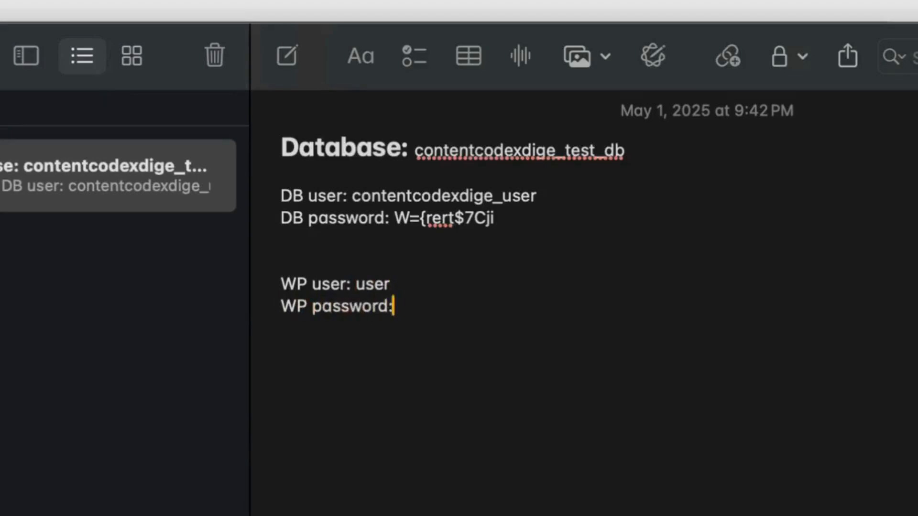
key("super+v")
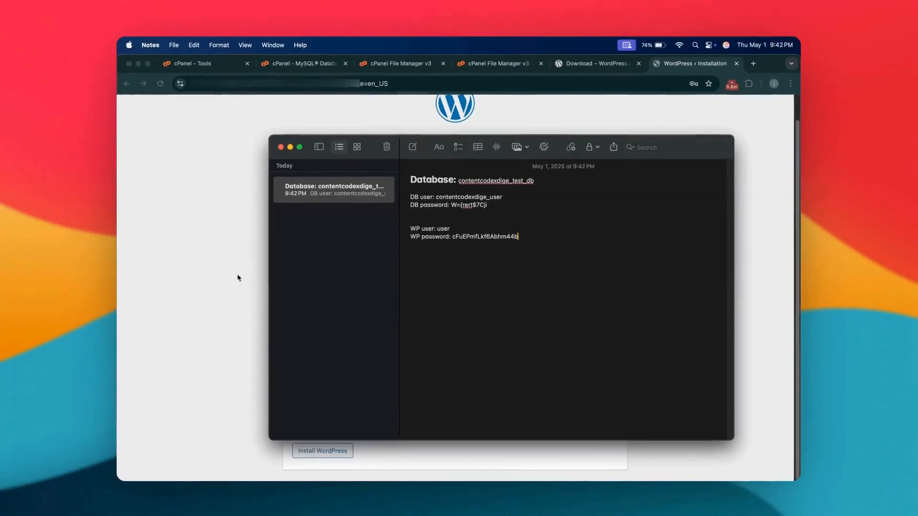
Step: Back in Chrome, fill in the administrator's email, install WordPress, and proceed to the login page
left_click(238, 276)
left_click(396, 372)
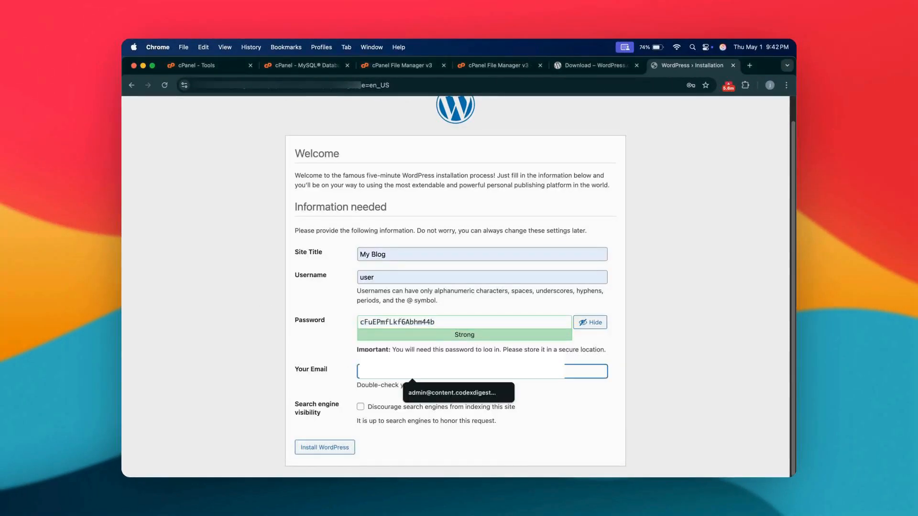
left_click(443, 395)
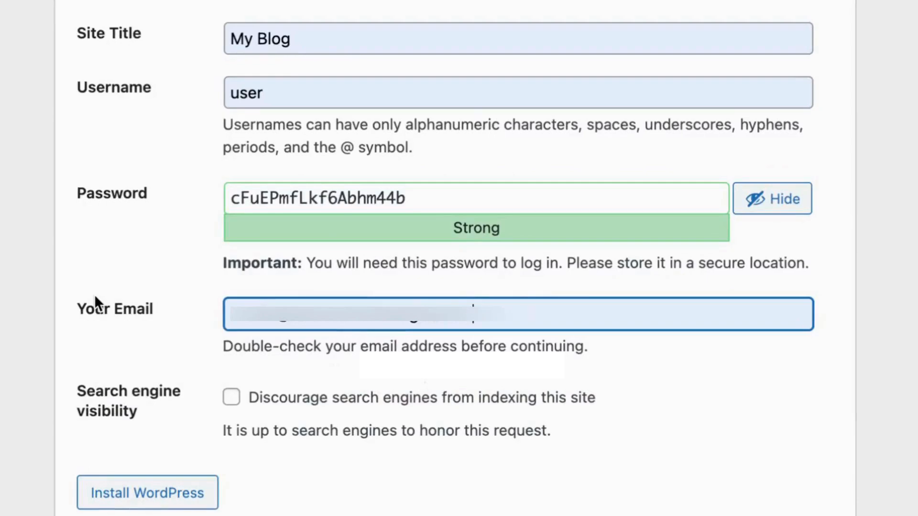
left_click(144, 495)
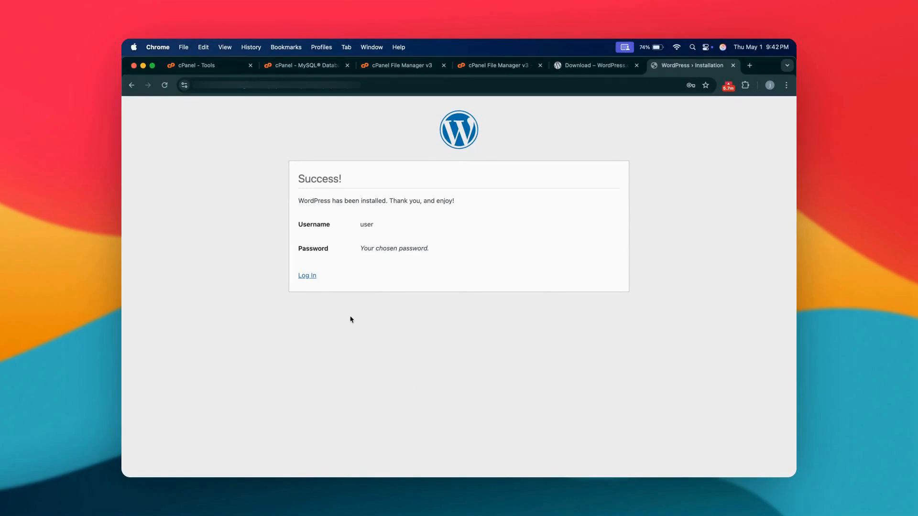
left_click(309, 279)
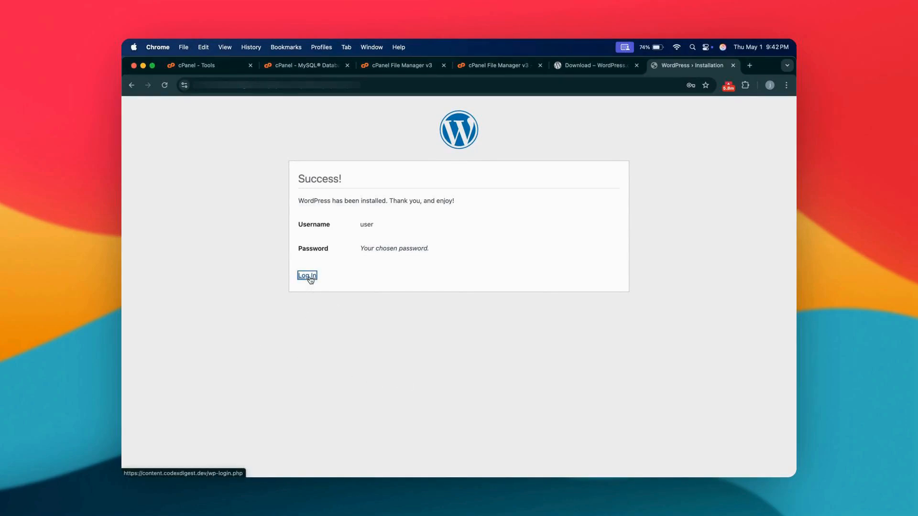
Step: Fill in the login username "user", and switch to Notes to copy the saved WordPress password
left_click(437, 214)
left_click(445, 233)
key("super+Tab")
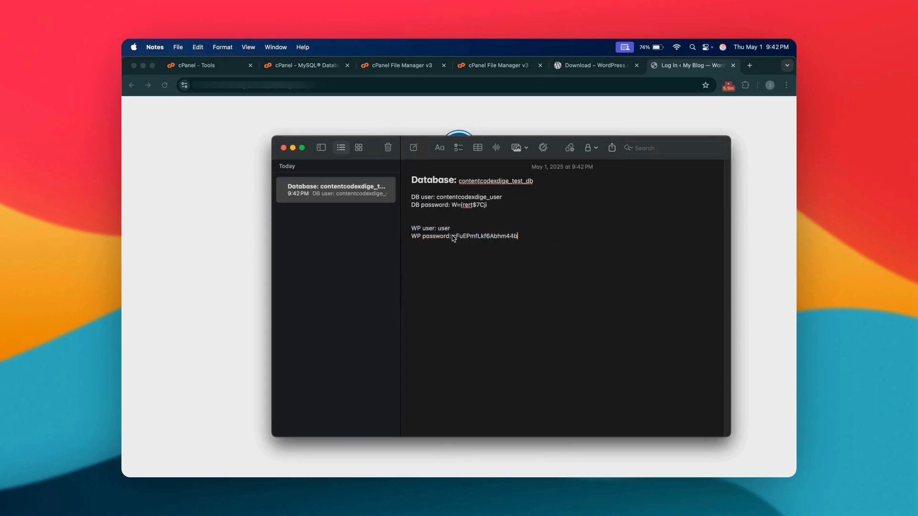
left_click_drag(479, 237, 534, 242)
key("super+c")
Step: Back in Chrome, paste the copied WordPress password into the login form and log in to the dashboard
key("super+Tab")
left_click(435, 249)
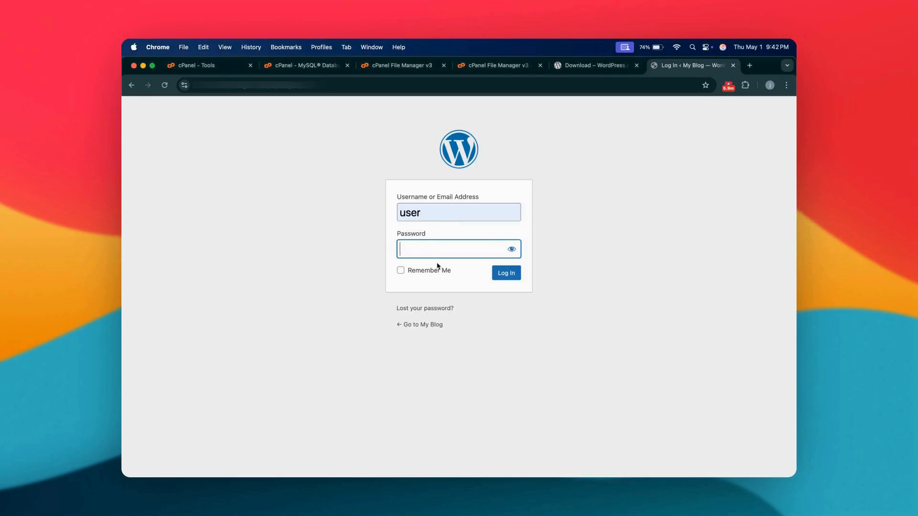
key("super+v")
key("Return")
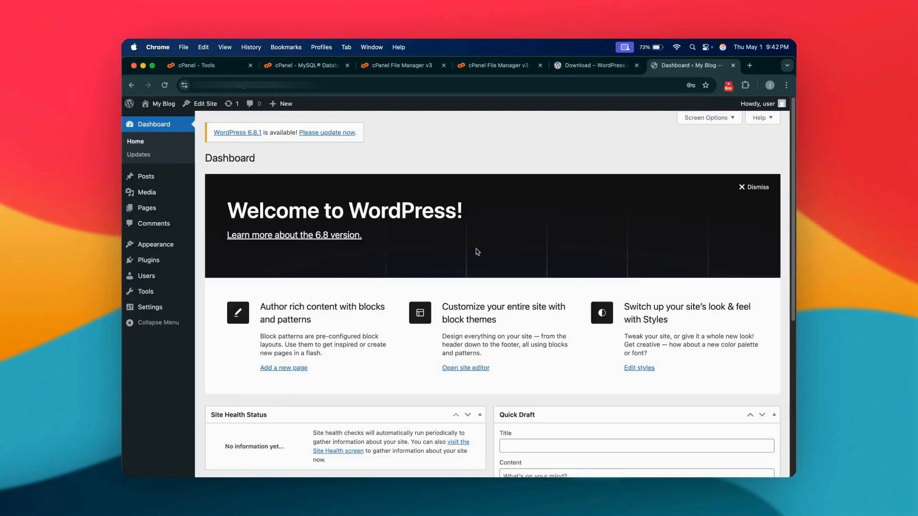
Step: Open the public My Blog site from the dashboard in a new browser tab and view it
mouse_move(160, 104)
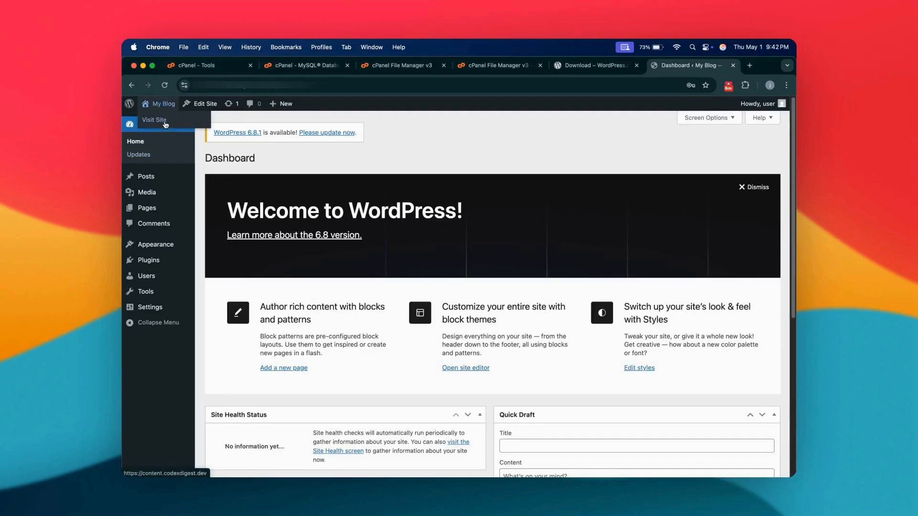
left_click(165, 123, "super")
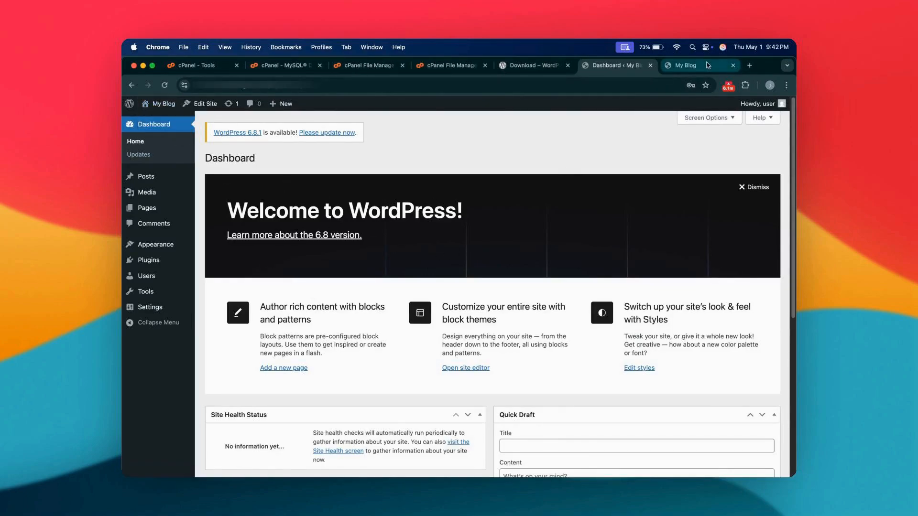
left_click(708, 66)
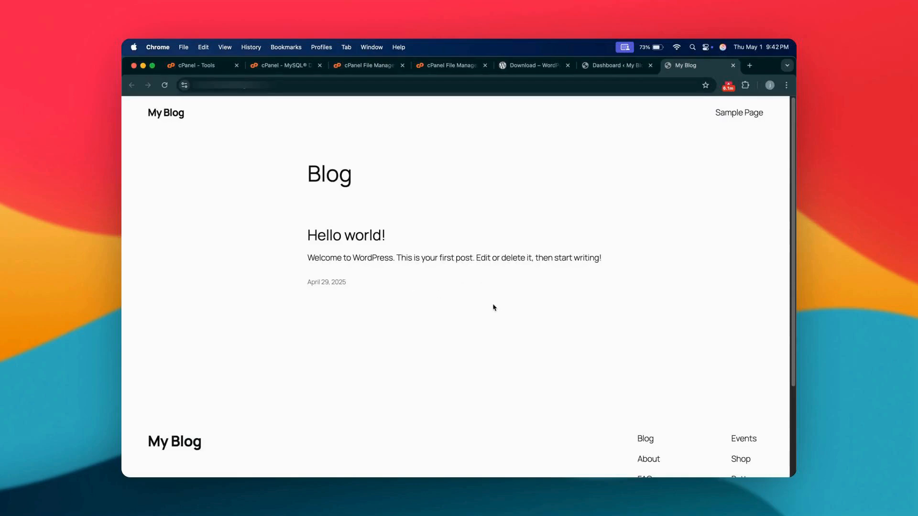